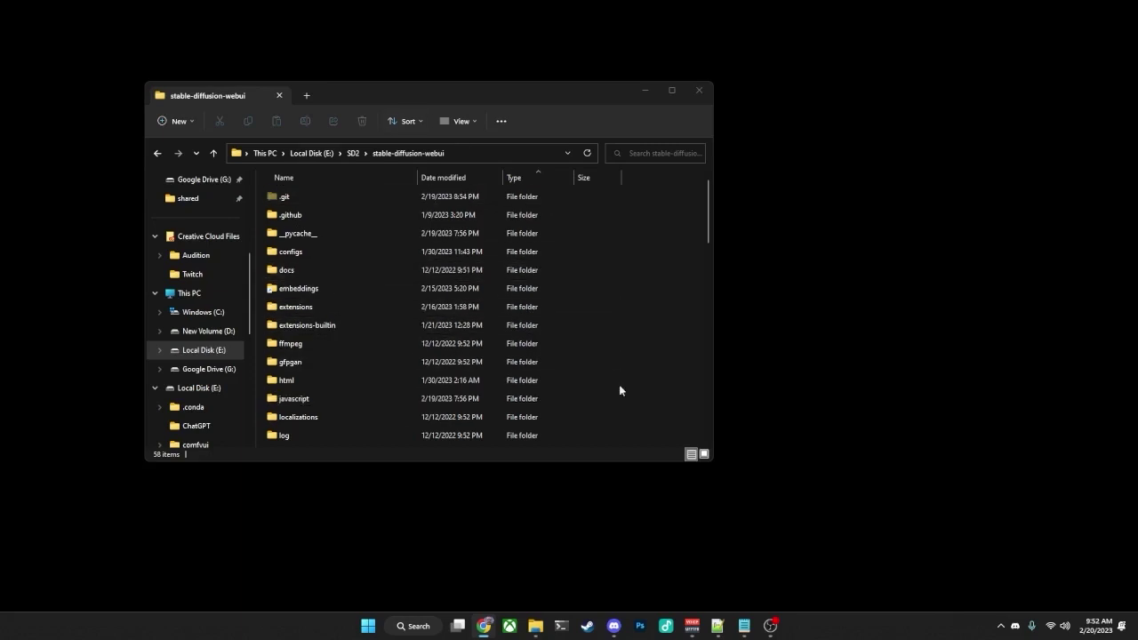
Run pip install opencv-python in a terminal opened in the stable-diffusion-webui folder
{"action": "left_click", "coordinate": [645, 263]}
{"action": "right_click", "coordinate": [644, 263]}
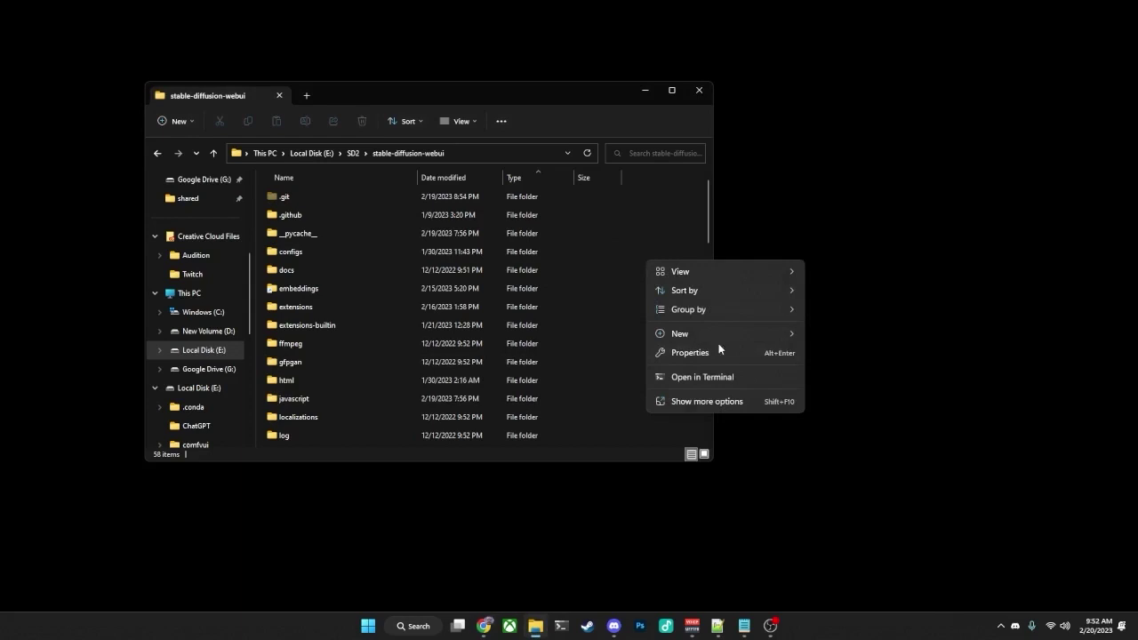
{"action": "left_click", "coordinate": [755, 384]}
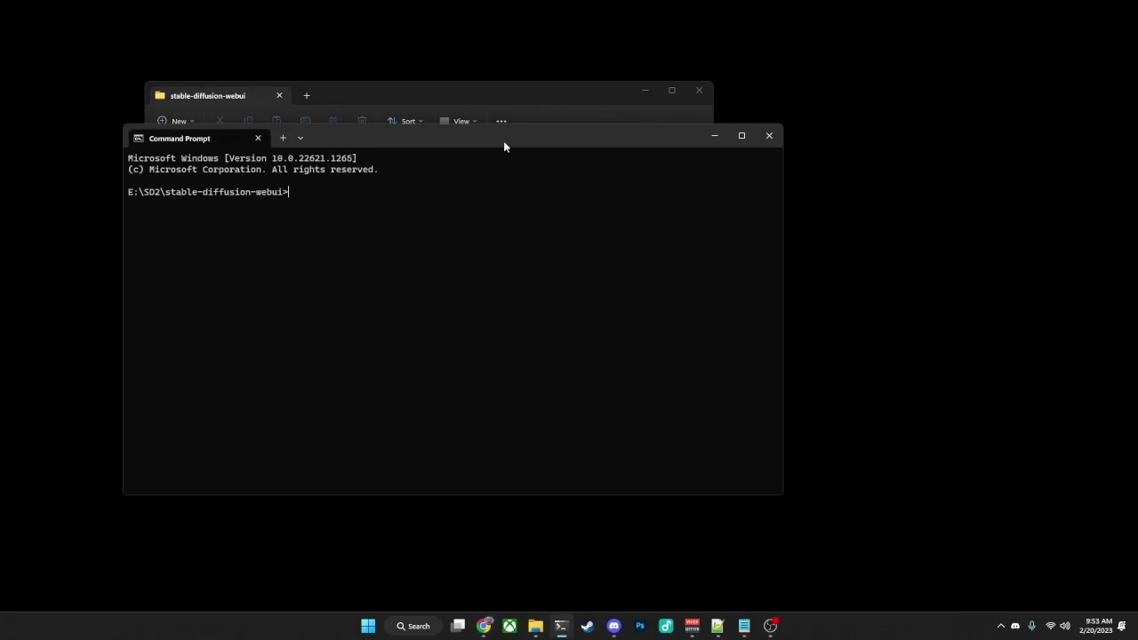
{"action": "type", "text": "pip install opencv-python"}
{"action": "key", "text": "Return"}
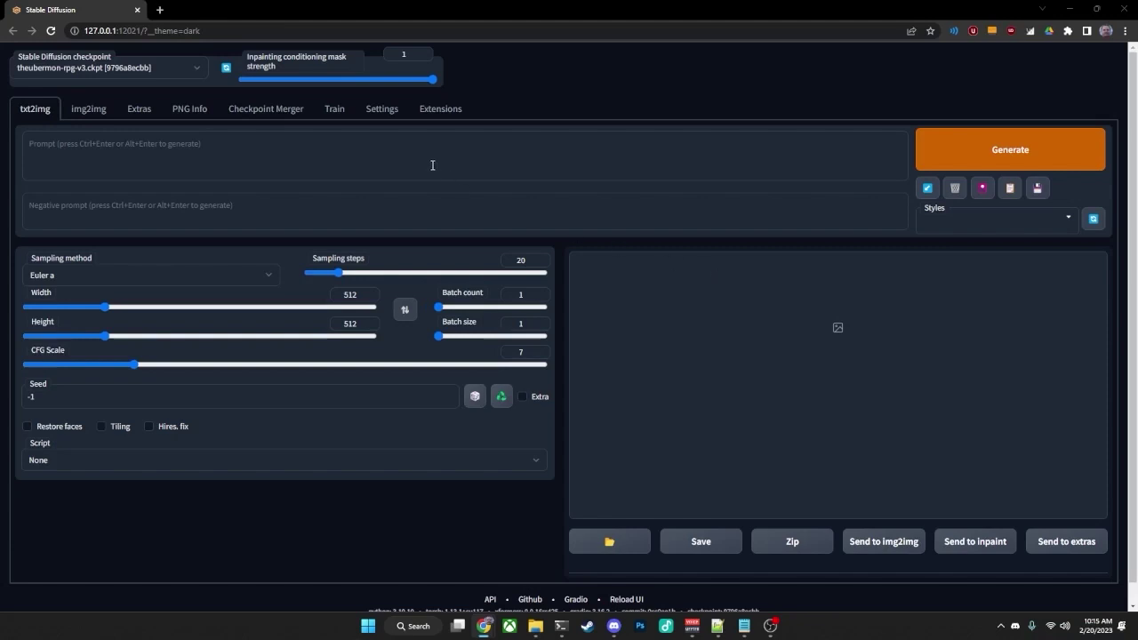
Install an extension from URL by pasting the sd-webui-controlnet GitHub repository address
{"action": "left_click", "coordinate": [437, 112]}
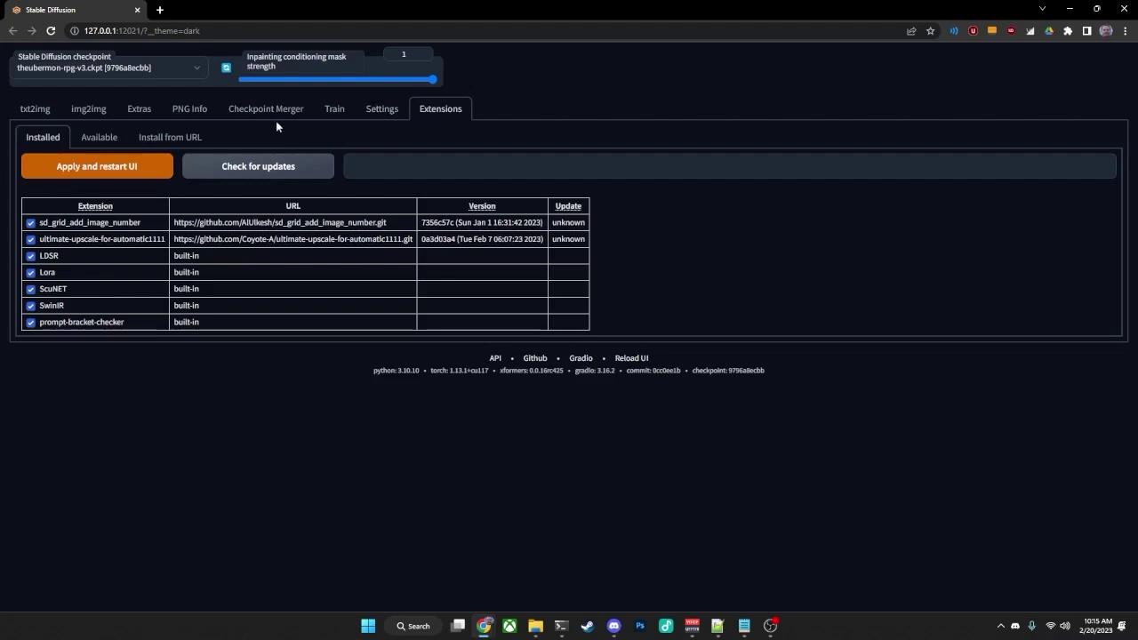
{"action": "left_click", "coordinate": [171, 140]}
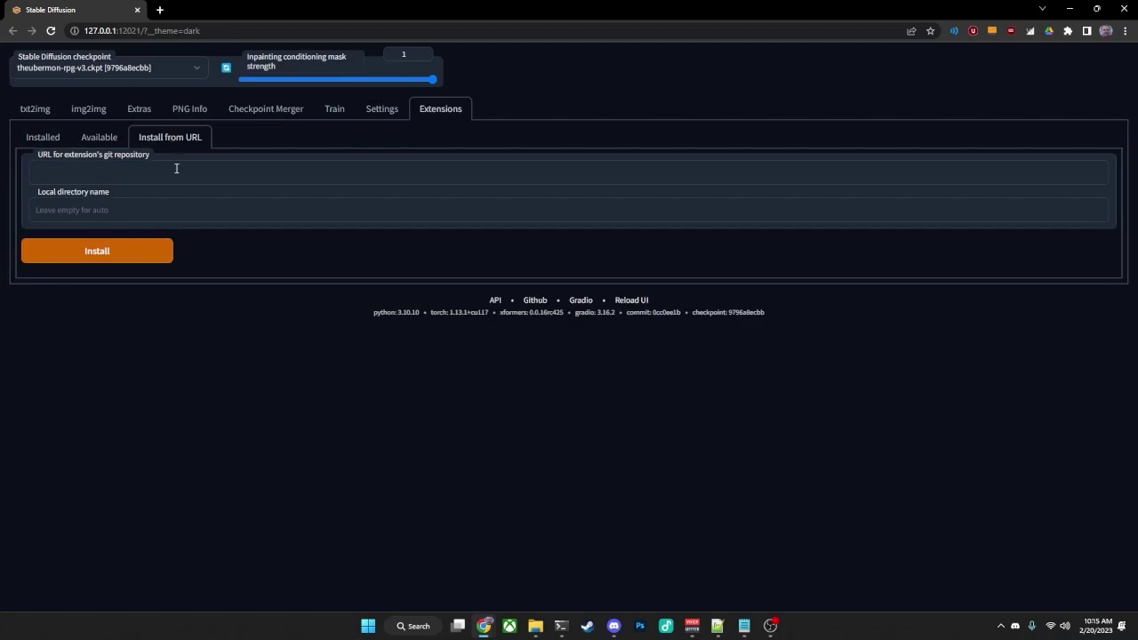
{"action": "left_click", "coordinate": [189, 168]}
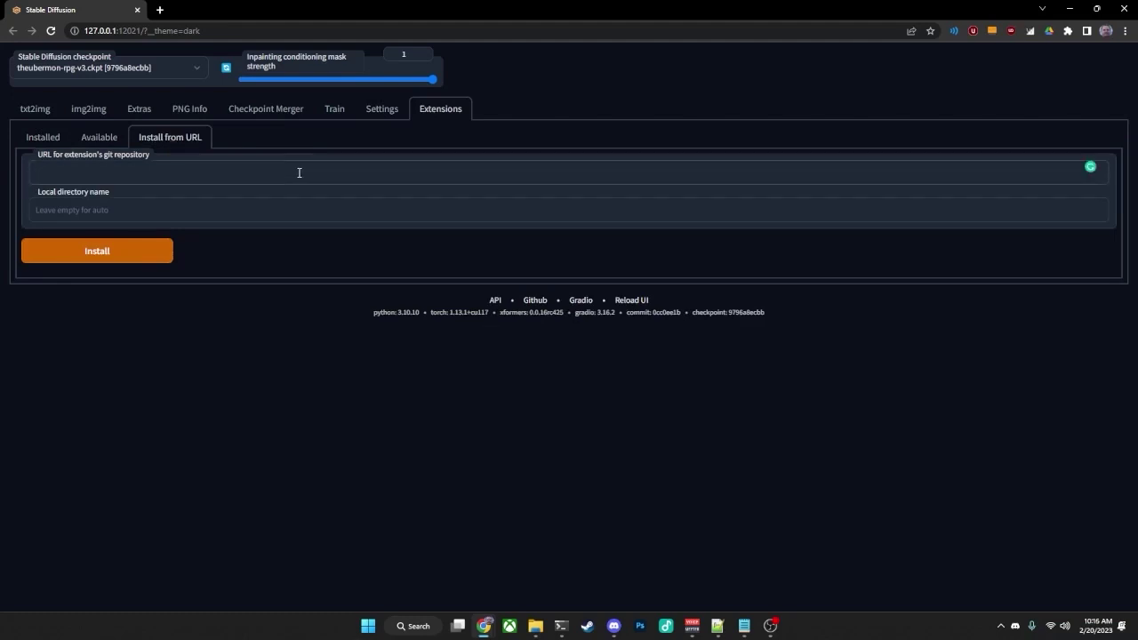
{"action": "type", "text": "https://github.com/Mikubill/sd-webui-controlnet.git"}
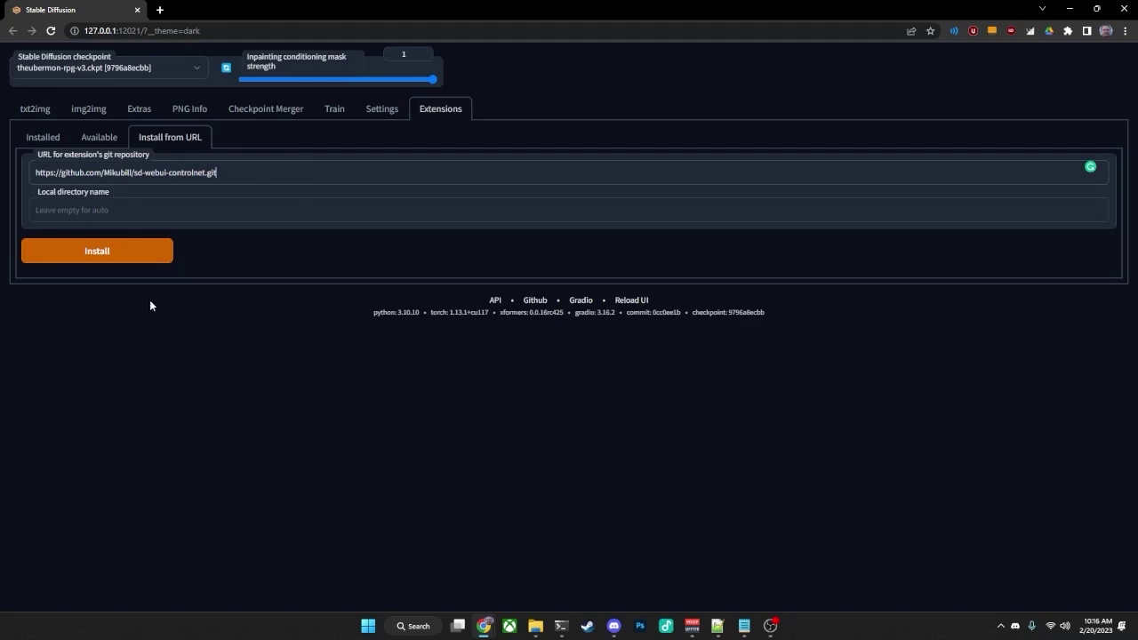
{"action": "left_click", "coordinate": [129, 258]}
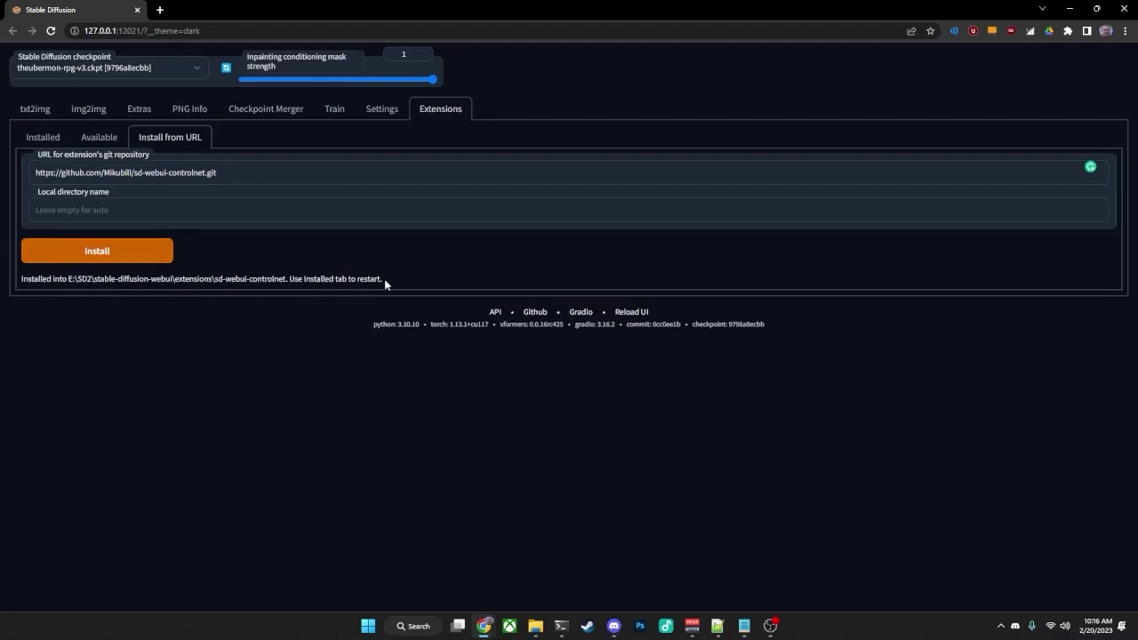
Enable sd-webui-controlnet in the Installed extensions list and check for updates
{"action": "left_click", "coordinate": [43, 139]}
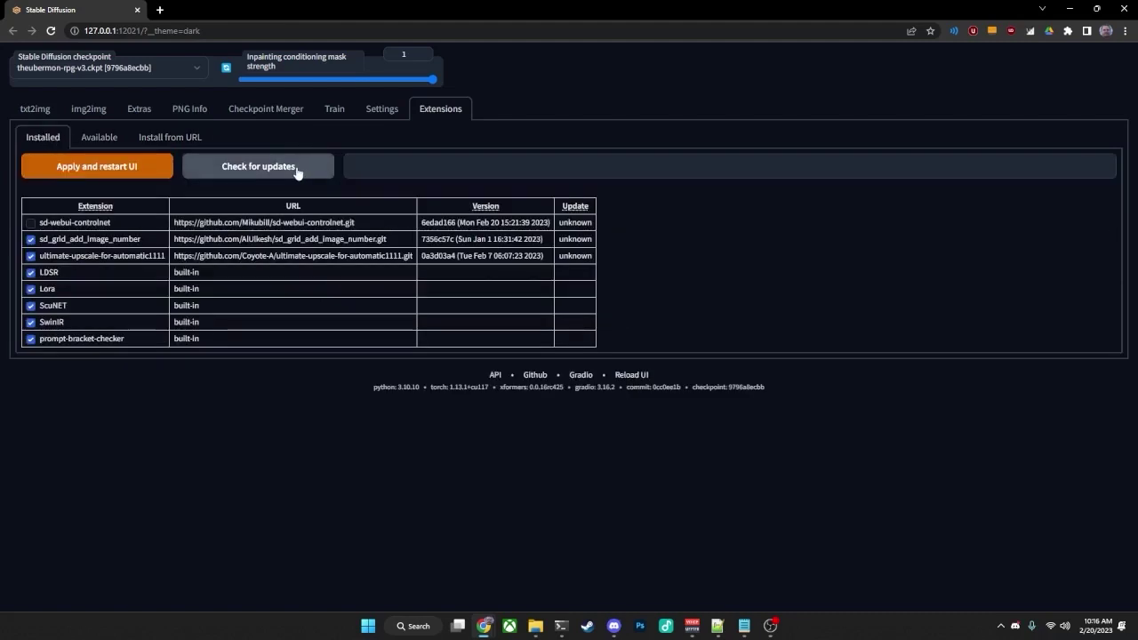
{"action": "left_click", "coordinate": [31, 223]}
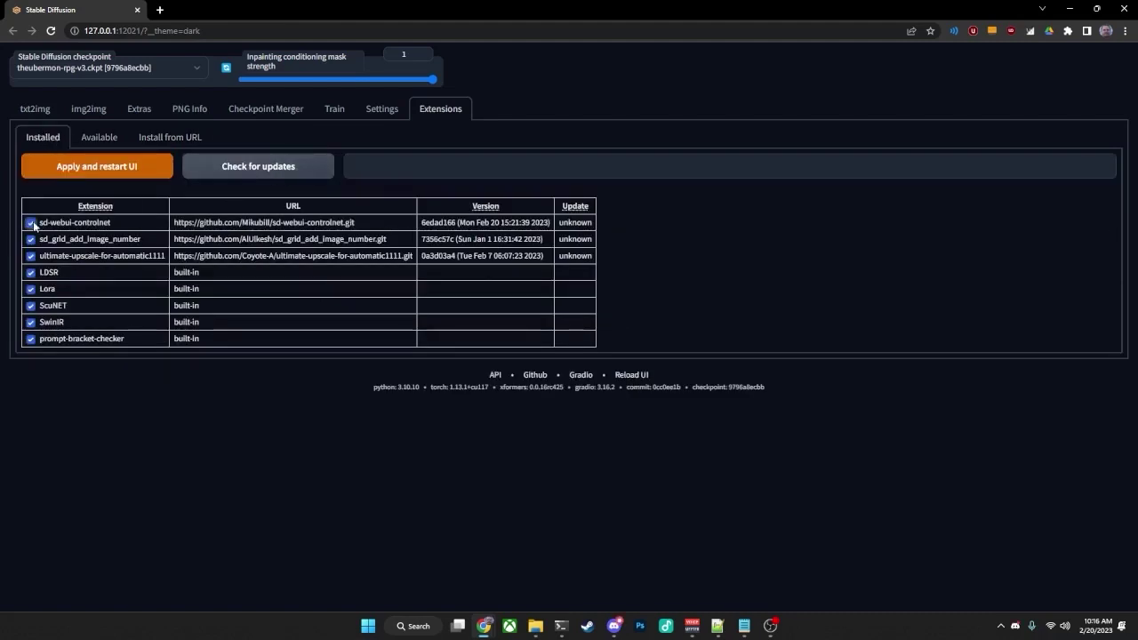
{"action": "left_click", "coordinate": [257, 168]}
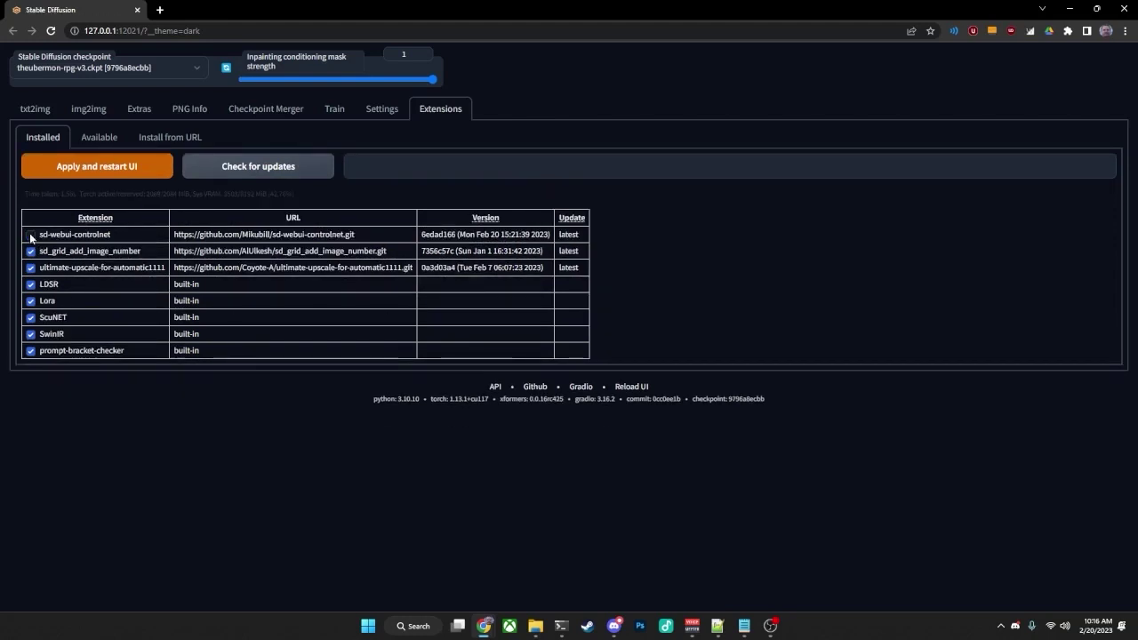
{"action": "left_click", "coordinate": [30, 235]}
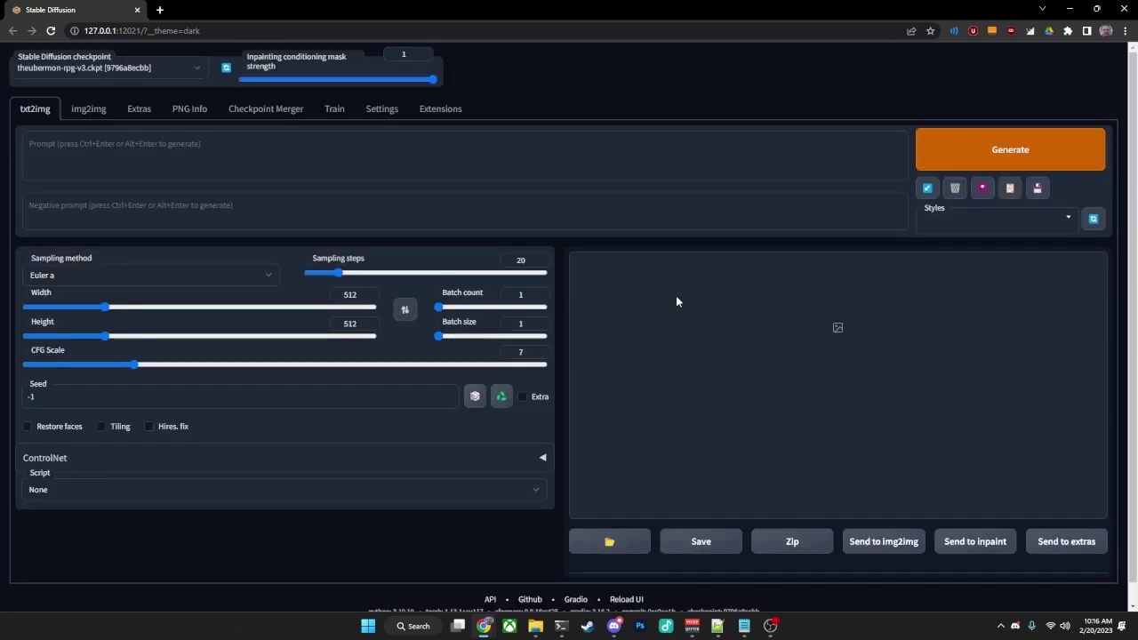
Expand the ControlNet panel on txt2img to show its Preprocessor and Model options
{"action": "scroll", "coordinate": [187, 298], "scroll_direction": "down", "scroll_amount": 1}
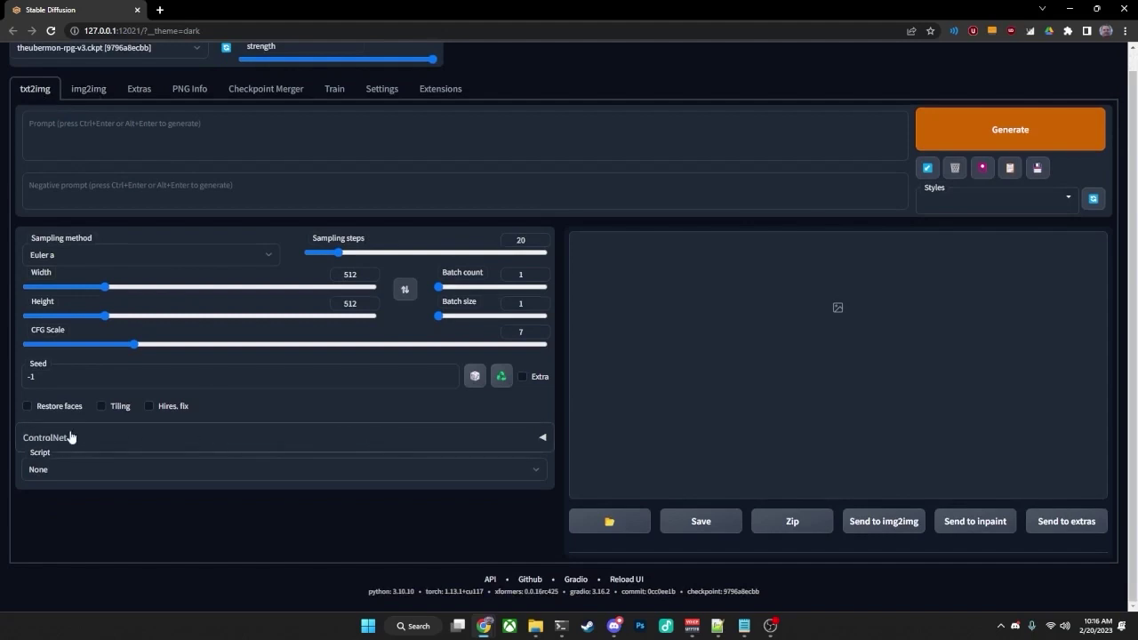
{"action": "left_click", "coordinate": [542, 435]}
{"action": "scroll", "coordinate": [489, 410], "scroll_direction": "down", "scroll_amount": 3}
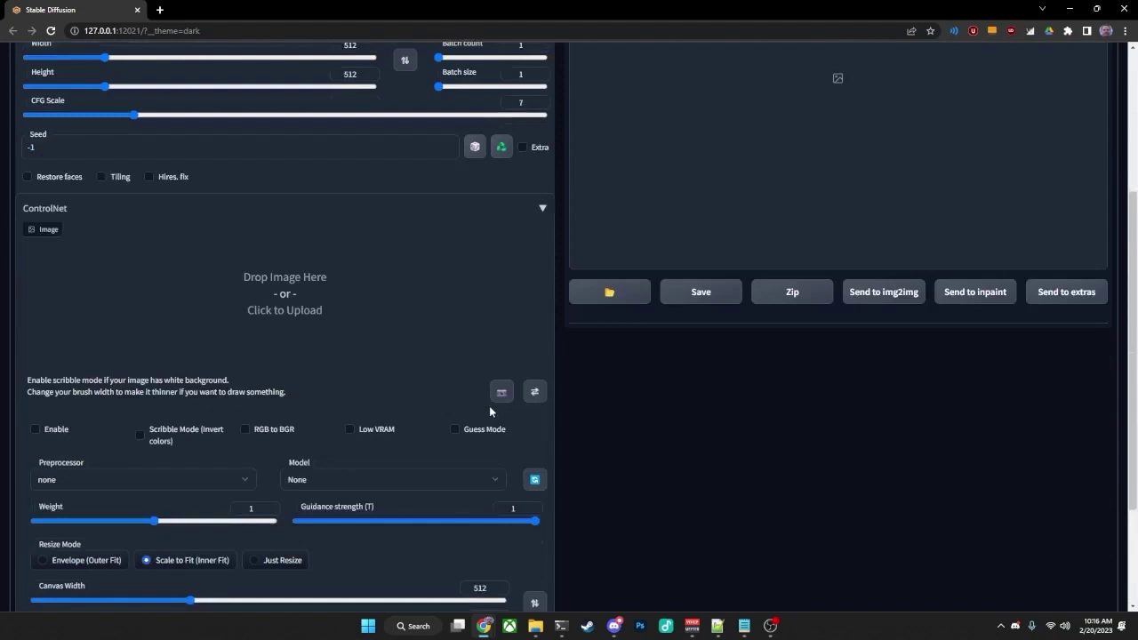
{"action": "scroll", "coordinate": [489, 411], "scroll_direction": "down", "scroll_amount": 2}
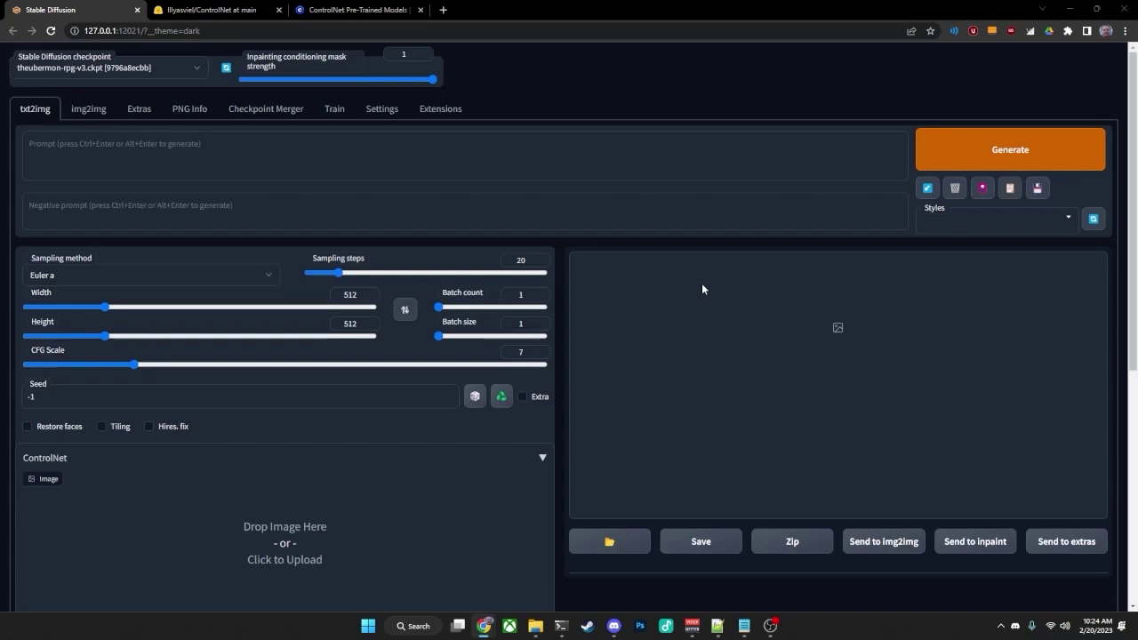
View the Hugging Face ControlNet models folder, then the Civitai Pre-Trained Models page
{"action": "left_click", "coordinate": [199, 9]}
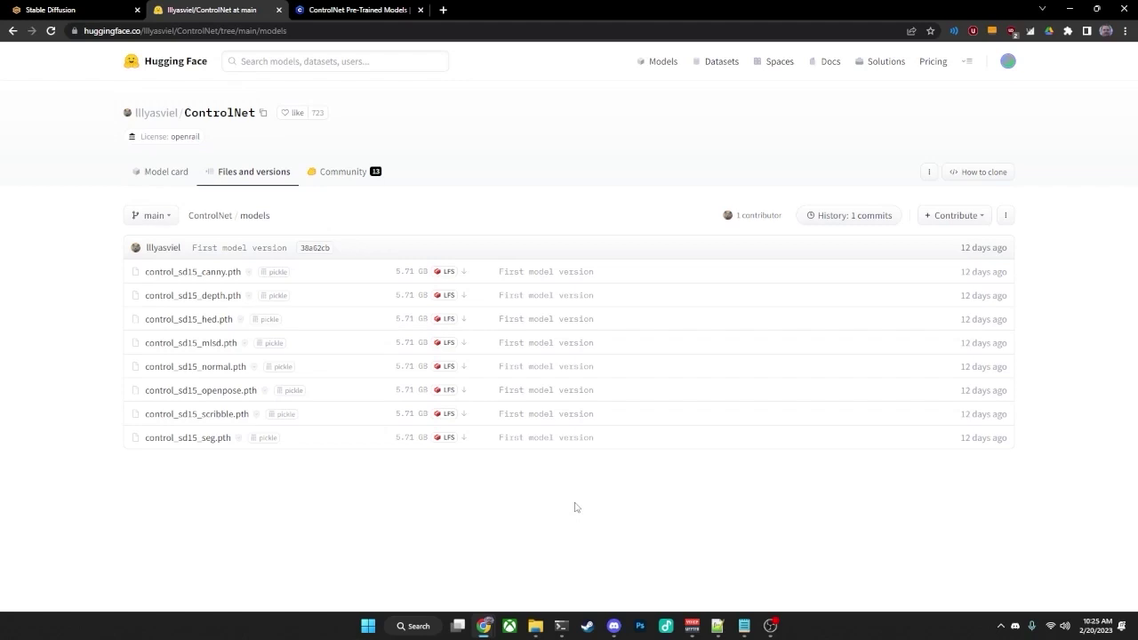
{"action": "left_click", "coordinate": [373, 10]}
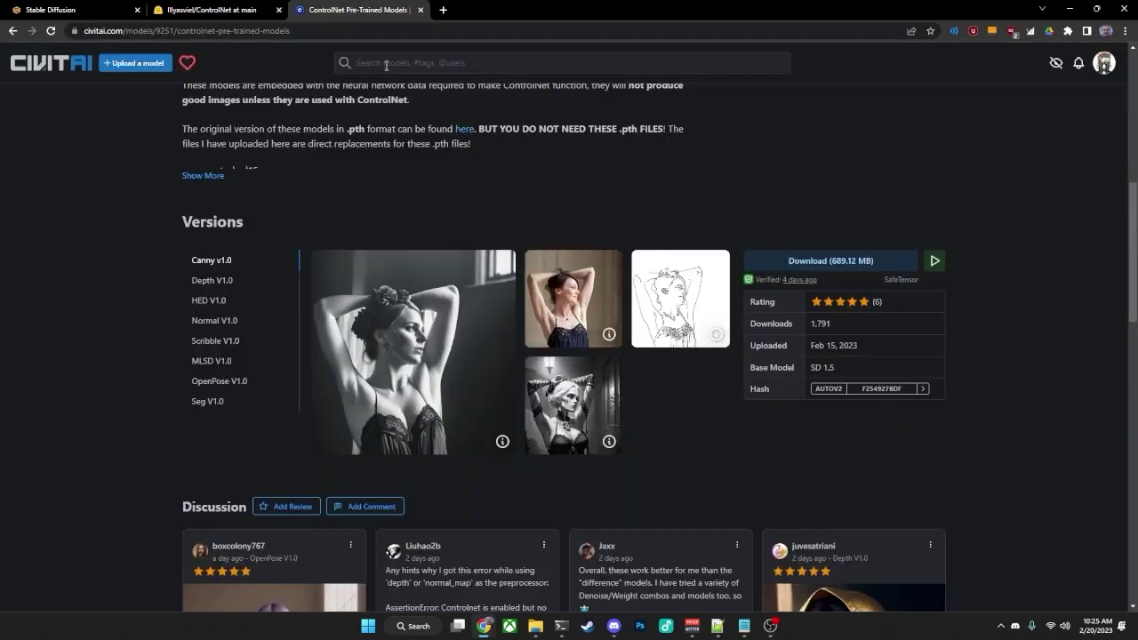
Read through the Civitai model description and versions, then return to Hugging Face
{"action": "scroll", "coordinate": [142, 385], "scroll_direction": "up", "scroll_amount": 2}
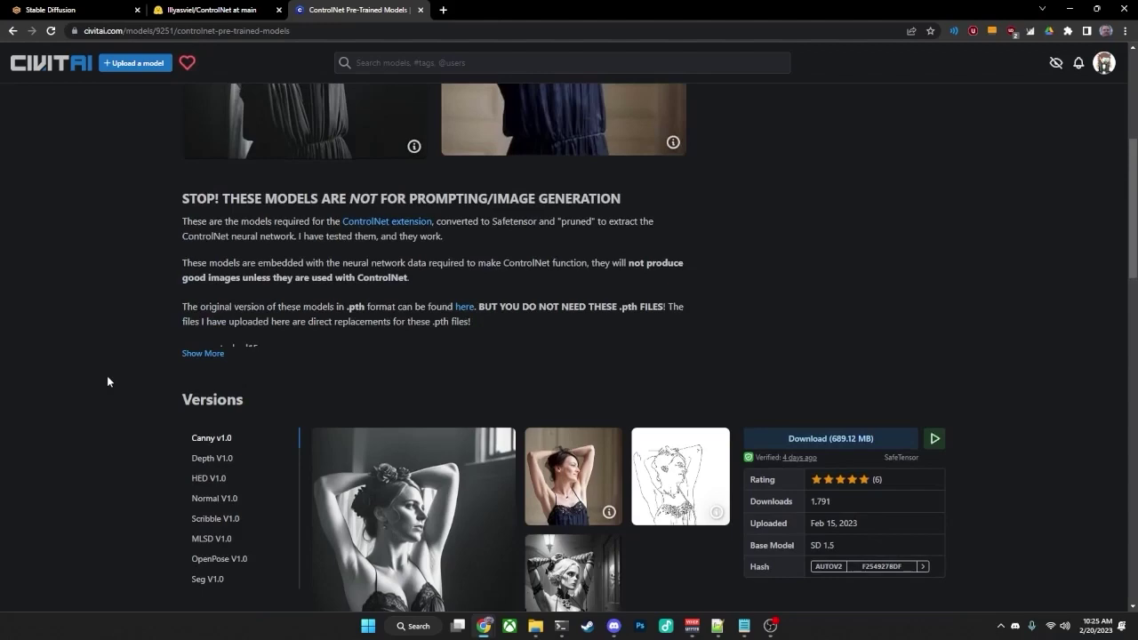
{"action": "scroll", "coordinate": [107, 377], "scroll_direction": "up", "scroll_amount": 4}
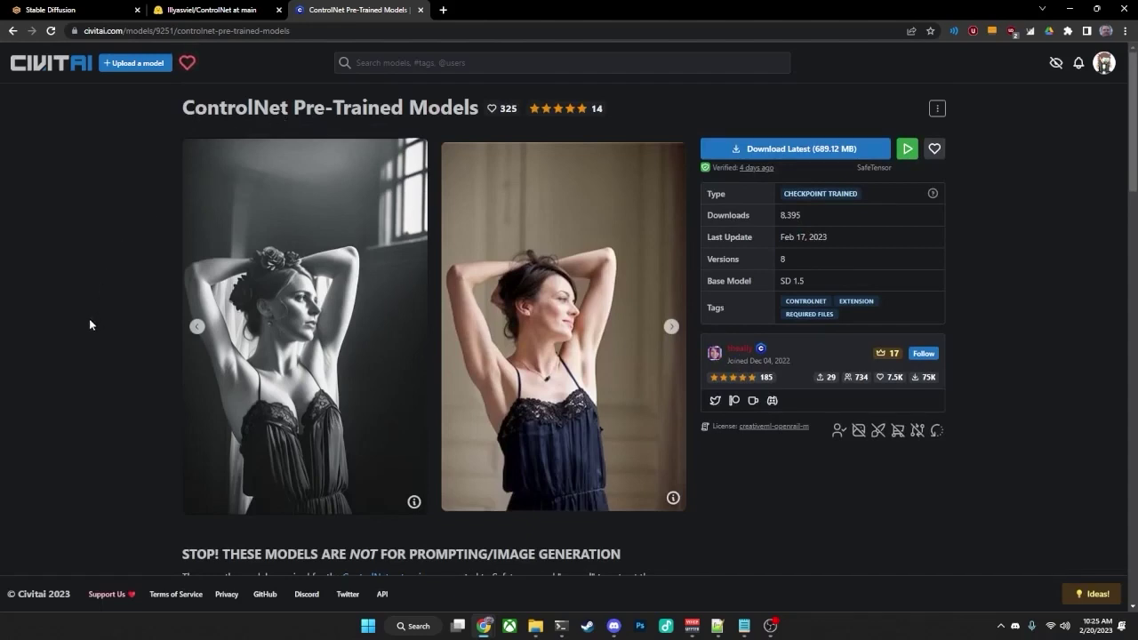
{"action": "scroll", "coordinate": [89, 336], "scroll_direction": "down", "scroll_amount": 6}
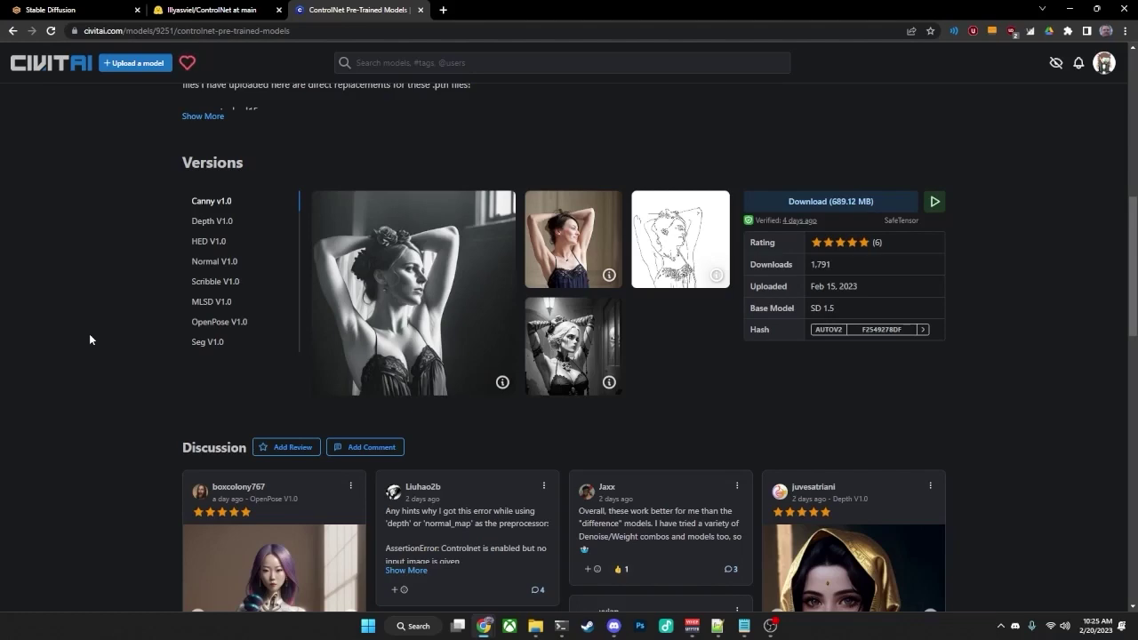
{"action": "scroll", "coordinate": [120, 243], "scroll_direction": "up", "scroll_amount": 3}
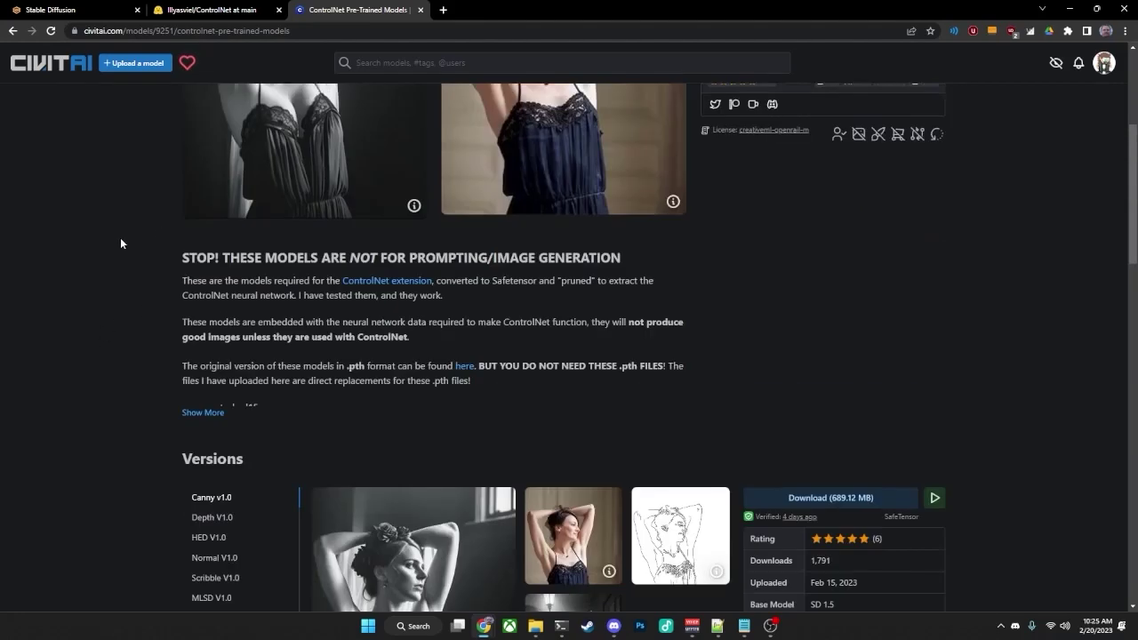
{"action": "scroll", "coordinate": [106, 241], "scroll_direction": "up", "scroll_amount": 3}
{"action": "key", "text": "ctrl+shift+Tab"}
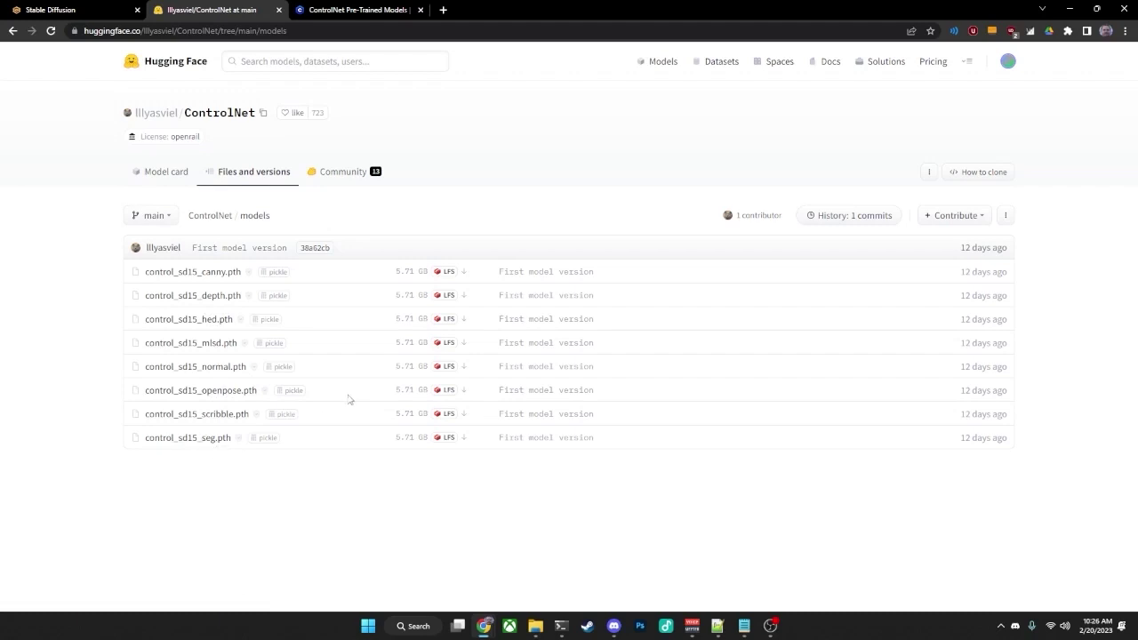
Return to the Civitai ControlNet page and scroll to its Versions list
{"action": "left_click", "coordinate": [329, 10]}
{"action": "scroll", "coordinate": [124, 425], "scroll_direction": "down", "scroll_amount": 3}
{"action": "scroll", "coordinate": [122, 431], "scroll_direction": "down", "scroll_amount": 3}
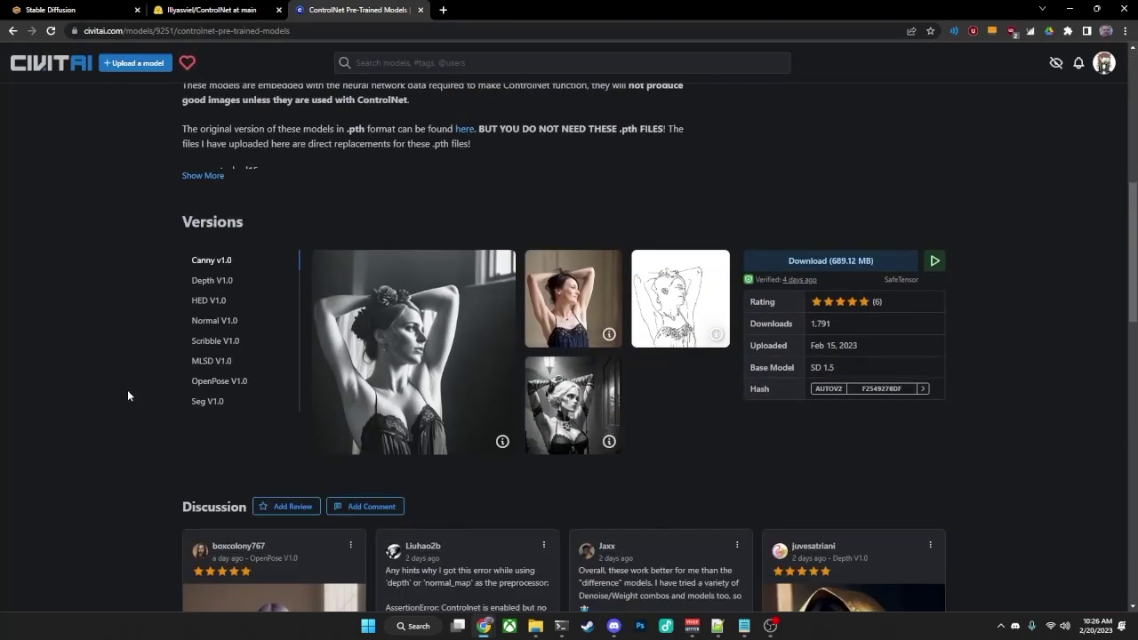
{"action": "scroll", "coordinate": [126, 392], "scroll_direction": "down", "scroll_amount": 1}
{"action": "scroll", "coordinate": [122, 286], "scroll_direction": "up", "scroll_amount": 3}
{"action": "scroll", "coordinate": [122, 285], "scroll_direction": "up", "scroll_amount": 3}
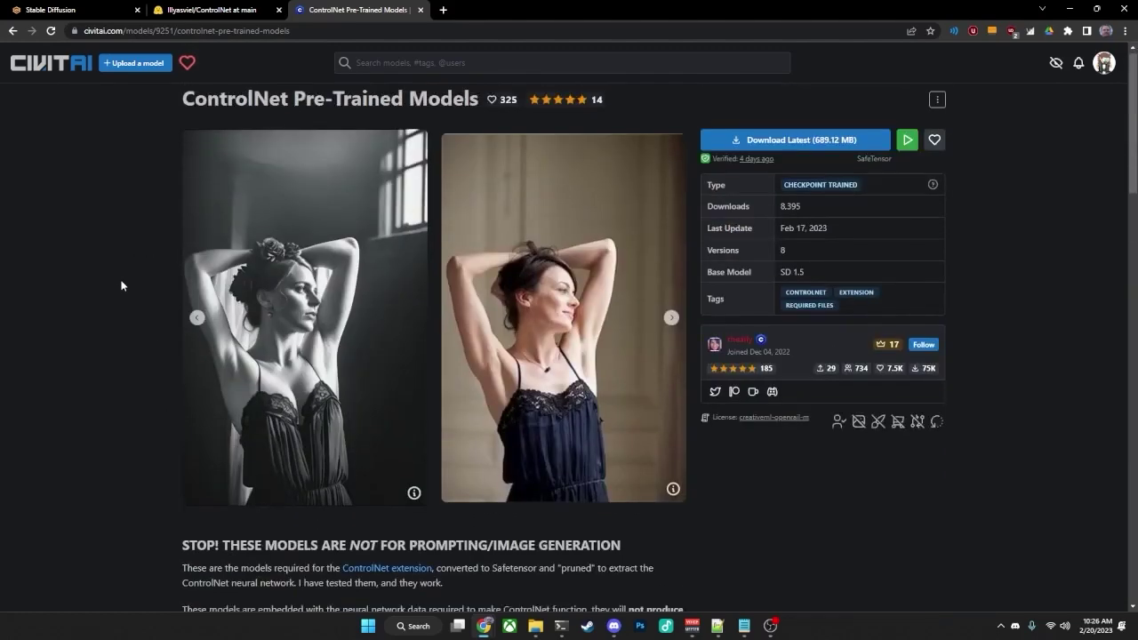
{"action": "scroll", "coordinate": [122, 286], "scroll_direction": "down", "scroll_amount": 7}
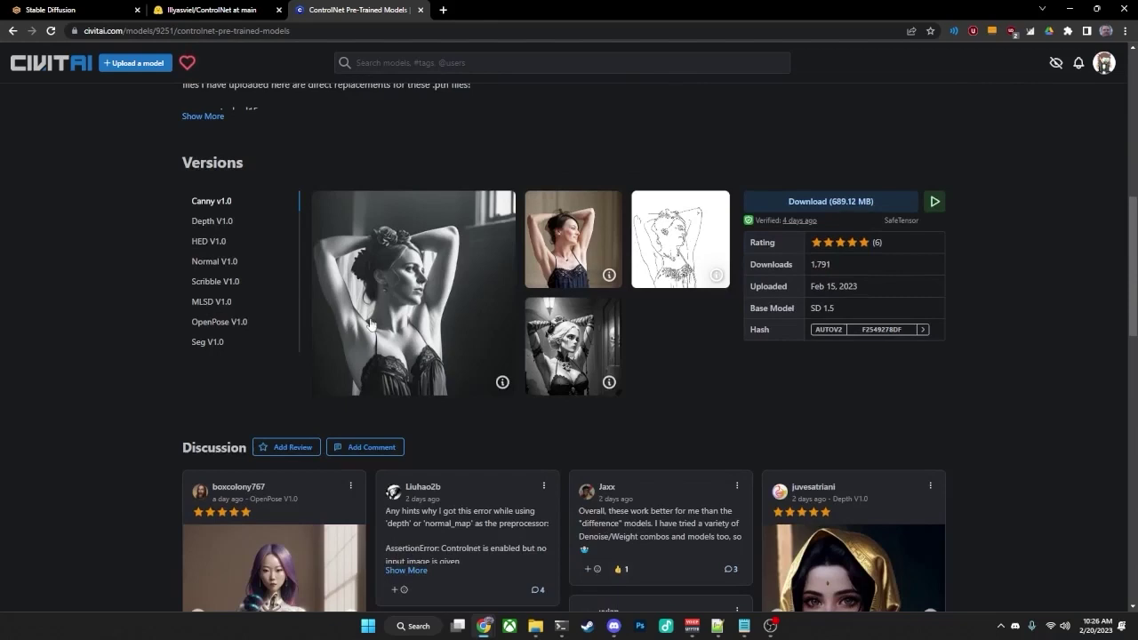
Preview the Depth, HED, Normal, Scribble, MLSD, OpenPose and Seg versions, then Canny v1.0
{"action": "left_click", "coordinate": [213, 220]}
{"action": "left_click", "coordinate": [210, 241]}
{"action": "left_click", "coordinate": [213, 261]}
{"action": "left_click", "coordinate": [216, 283]}
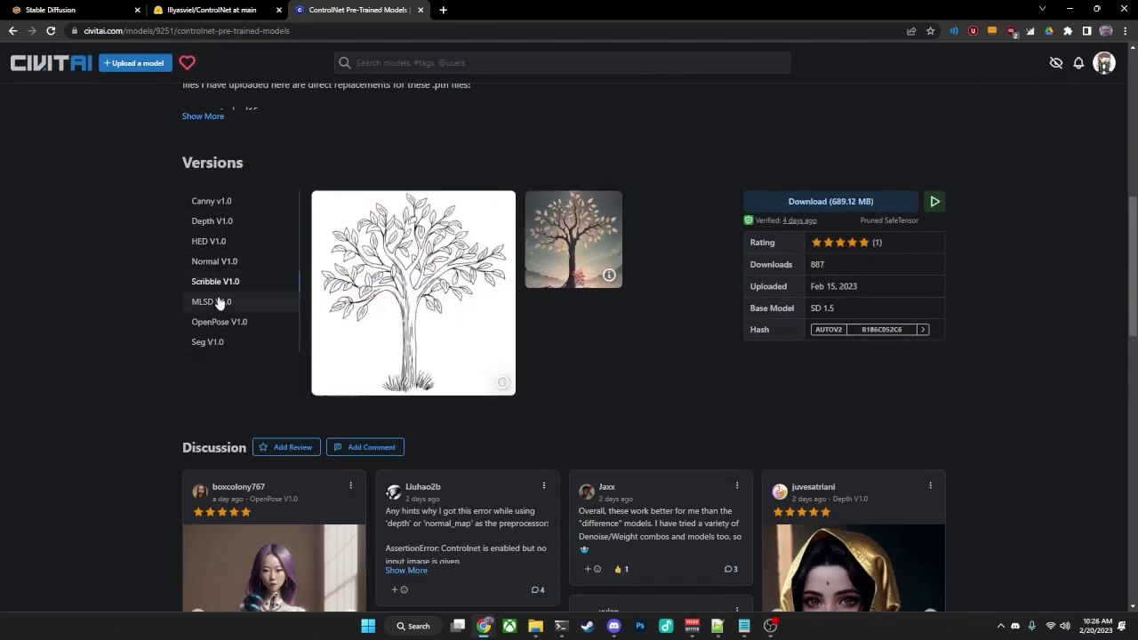
{"action": "left_click", "coordinate": [213, 302]}
{"action": "left_click", "coordinate": [219, 321]}
{"action": "left_click", "coordinate": [210, 341]}
{"action": "left_click", "coordinate": [213, 202]}
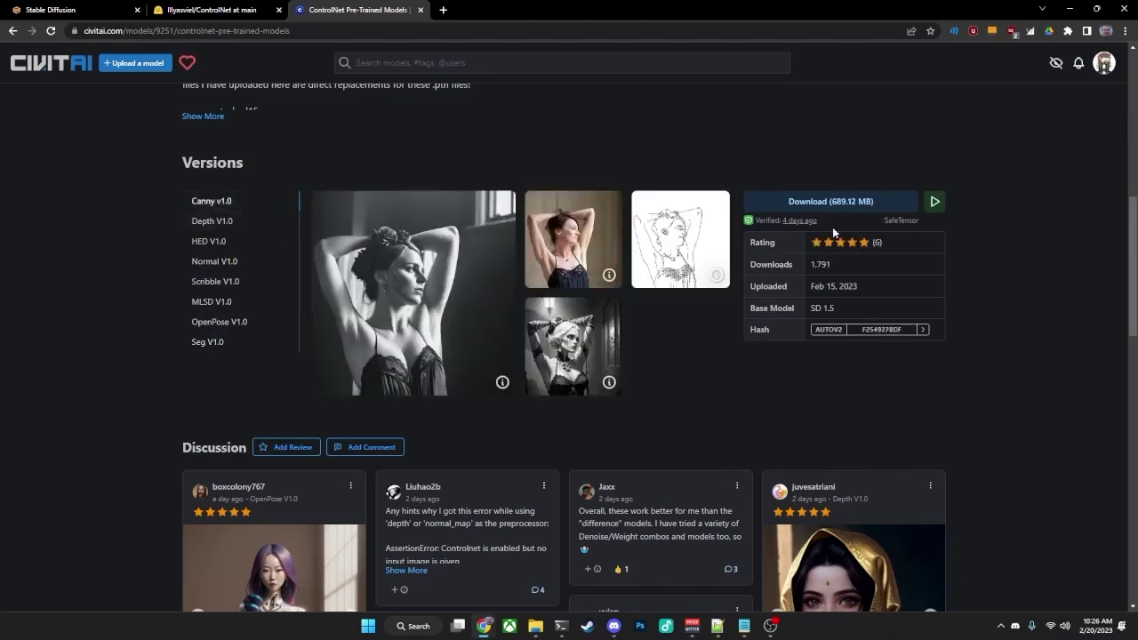
Preview Depth through Scribble again, settle on Canny v1.0, and bring up stable-diffusion-webui
{"action": "left_click", "coordinate": [210, 222]}
{"action": "left_click", "coordinate": [209, 241]}
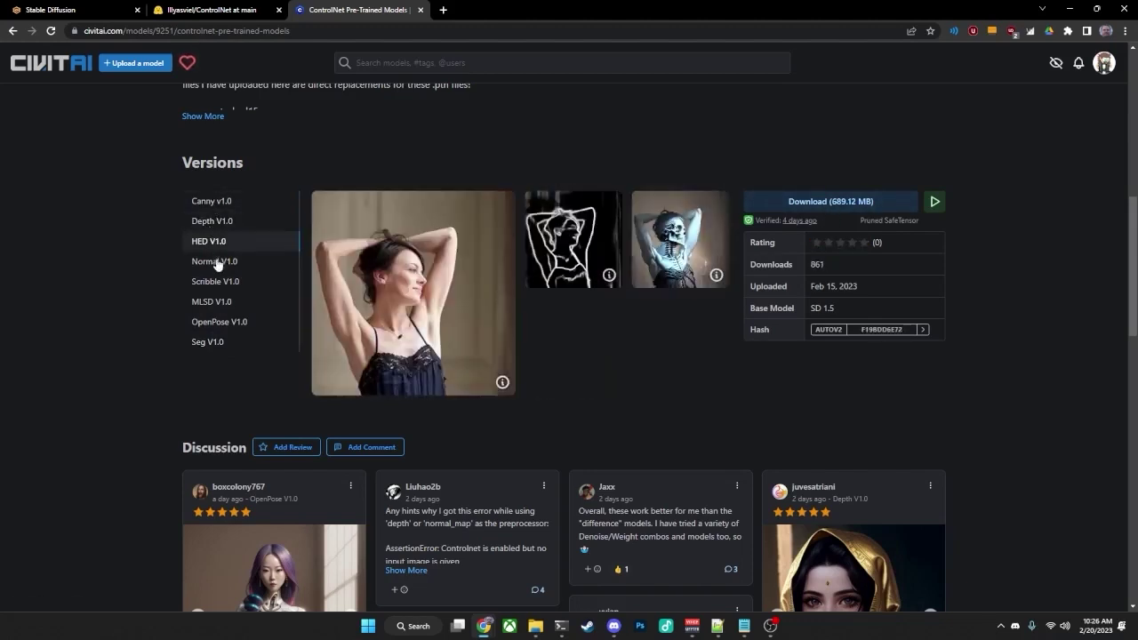
{"action": "left_click", "coordinate": [213, 261]}
{"action": "left_click", "coordinate": [215, 281]}
{"action": "left_click", "coordinate": [211, 201]}
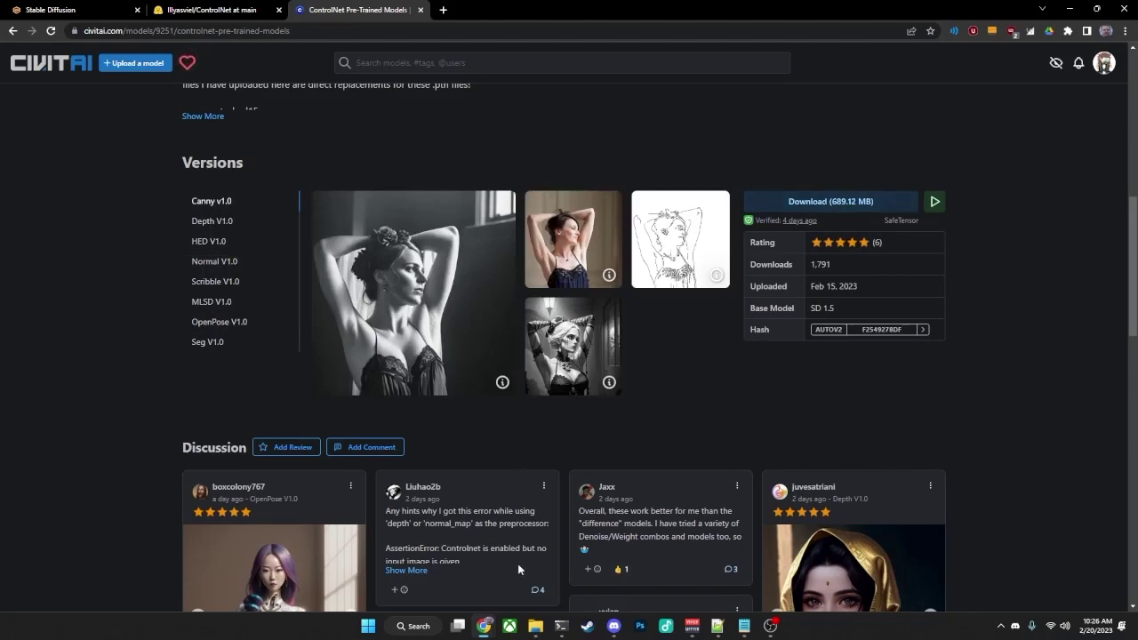
{"action": "left_click", "coordinate": [535, 626]}
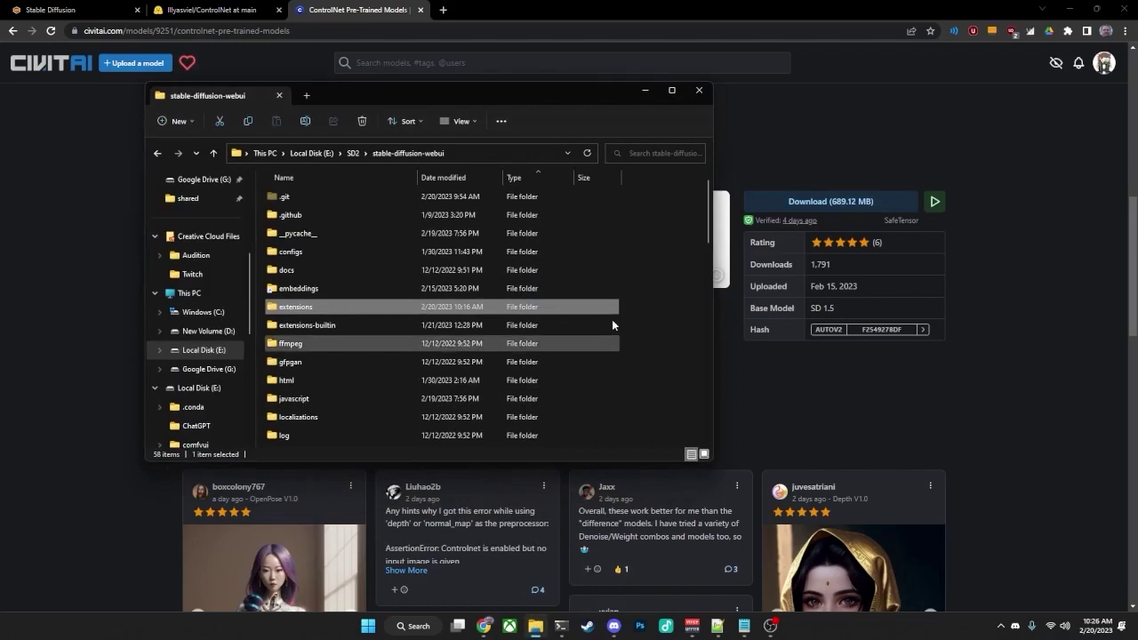
Check extensions > sd-webui-controlnet > models for the model files, then return to Civitai
{"action": "double_click", "coordinate": [307, 309]}
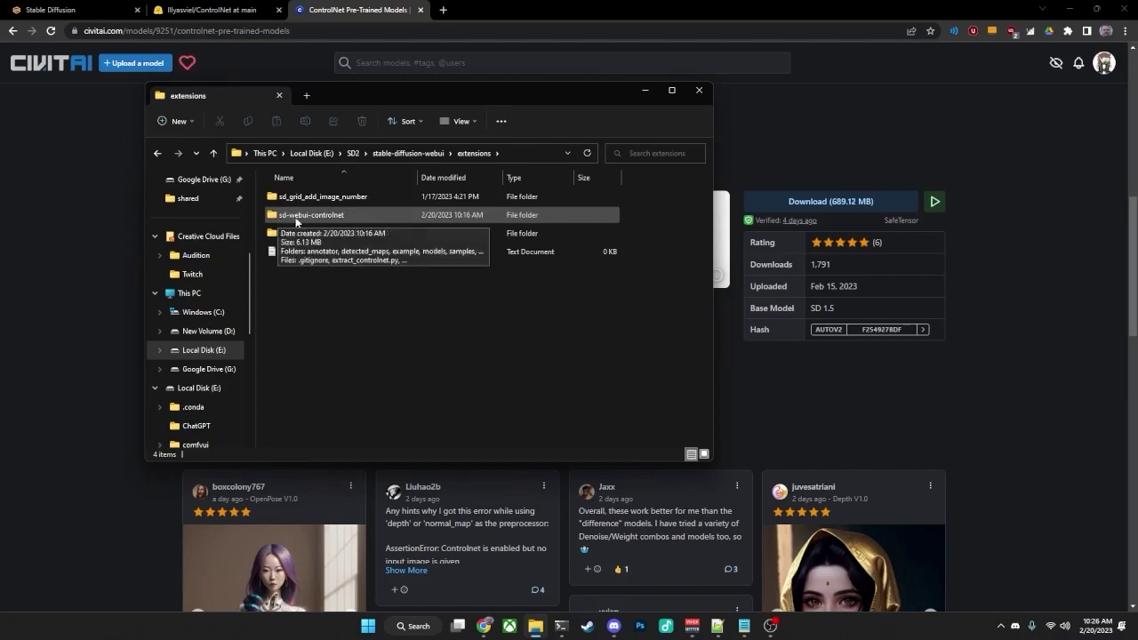
{"action": "double_click", "coordinate": [333, 216]}
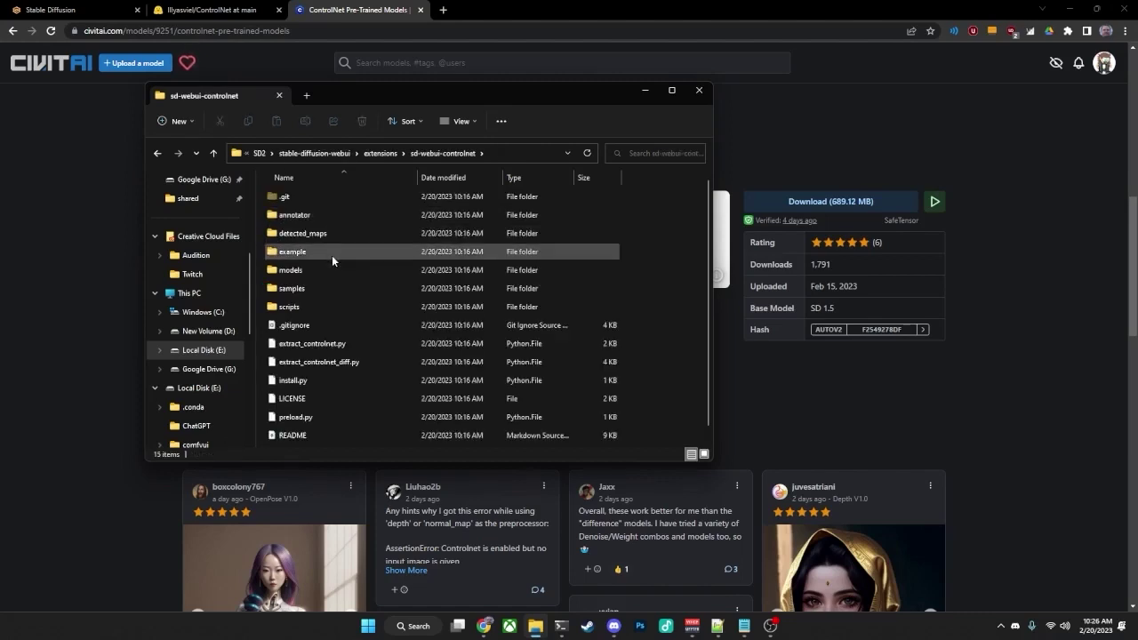
{"action": "double_click", "coordinate": [285, 271]}
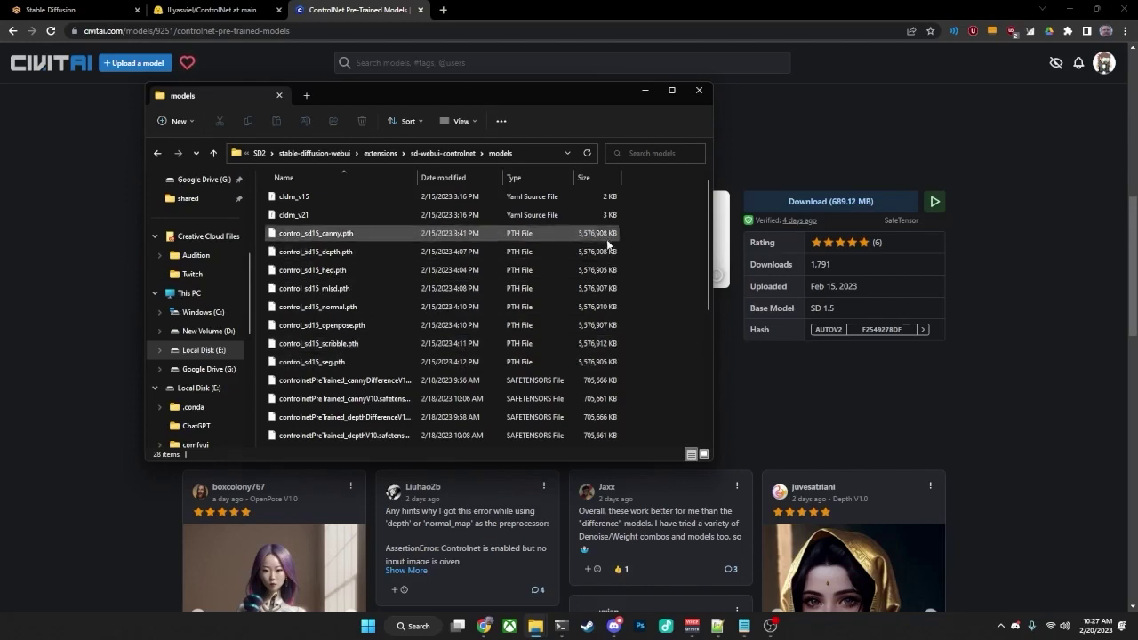
{"action": "scroll", "coordinate": [620, 324], "scroll_direction": "down", "scroll_amount": 3}
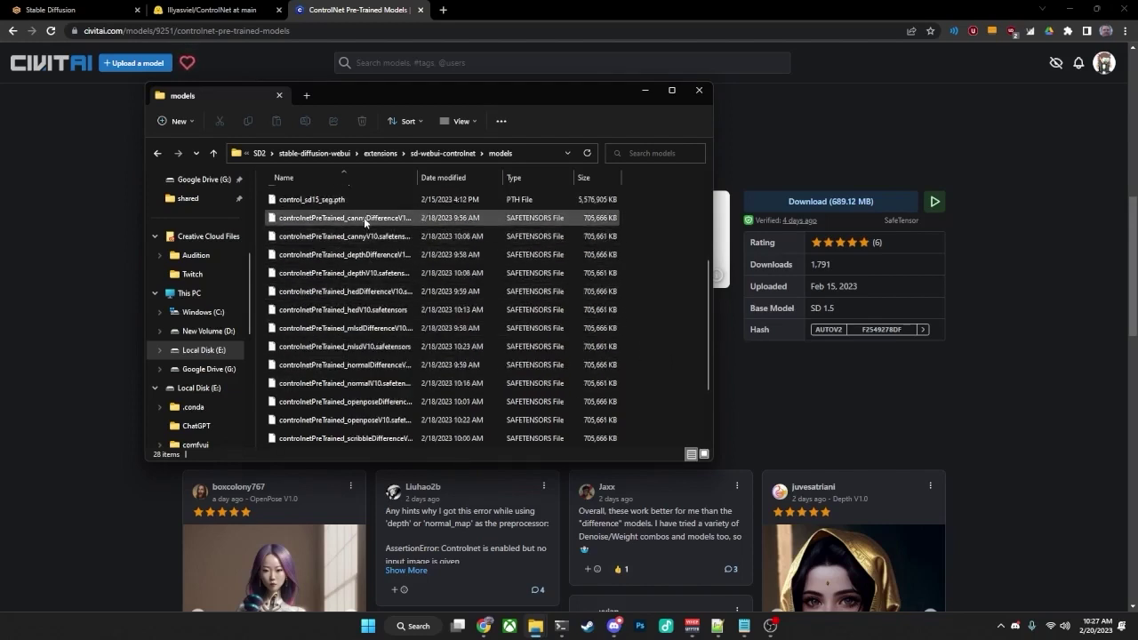
{"action": "scroll", "coordinate": [363, 310], "scroll_direction": "down", "scroll_amount": 1}
{"action": "scroll", "coordinate": [363, 310], "scroll_direction": "down", "scroll_amount": 1}
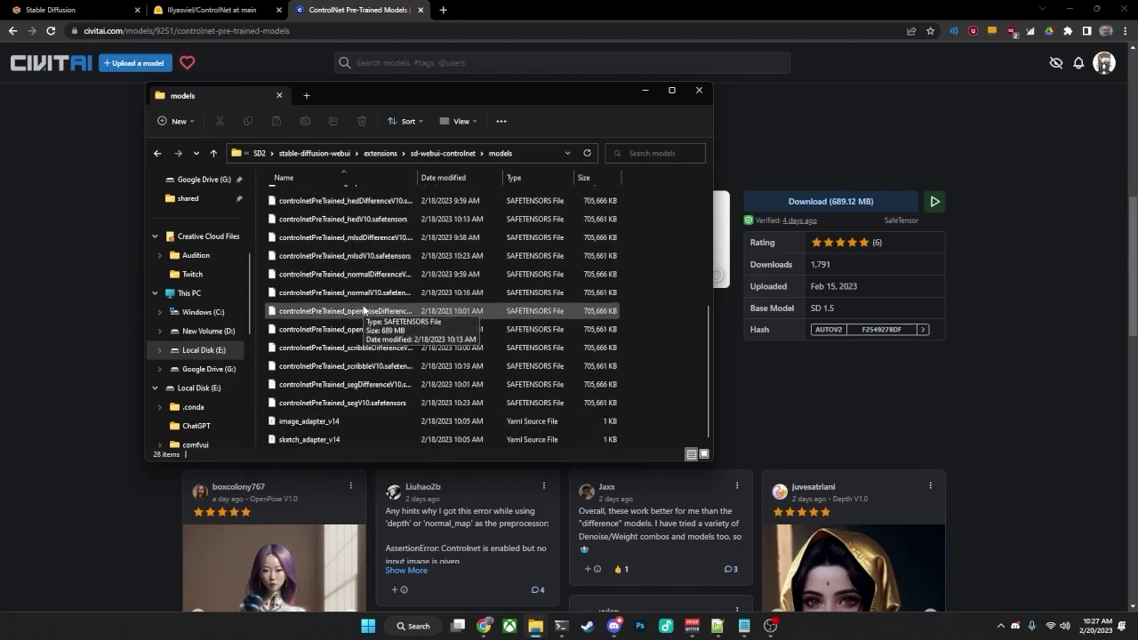
{"action": "scroll", "coordinate": [559, 350], "scroll_direction": "up", "scroll_amount": 5}
{"action": "left_click", "coordinate": [78, 294]}
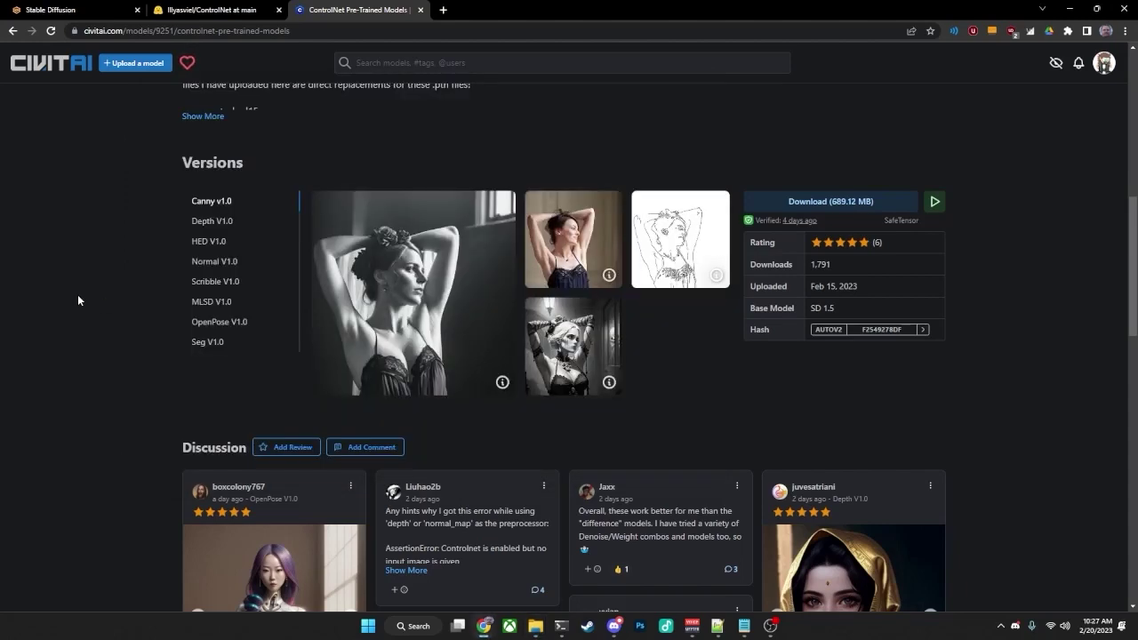
{"action": "scroll", "coordinate": [91, 295], "scroll_direction": "up", "scroll_amount": 5}
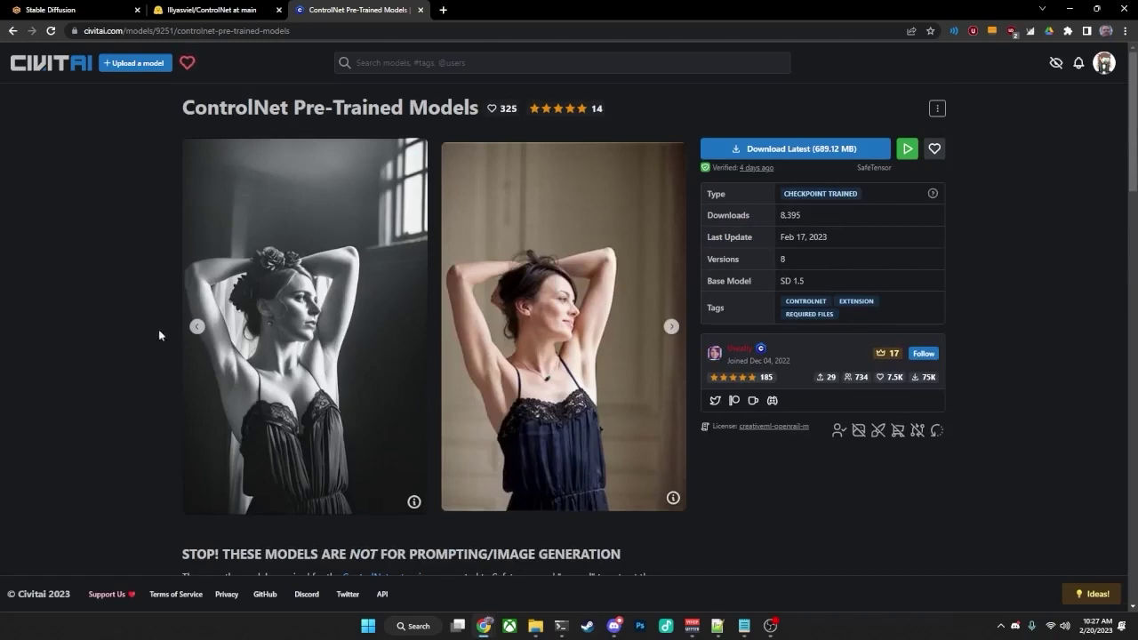
Refresh the ControlNet Model list and confirm control_sd15 and controlNetPreTrained models appear
{"action": "left_click", "coordinate": [89, 9]}
{"action": "scroll", "coordinate": [411, 470], "scroll_direction": "down", "scroll_amount": 2}
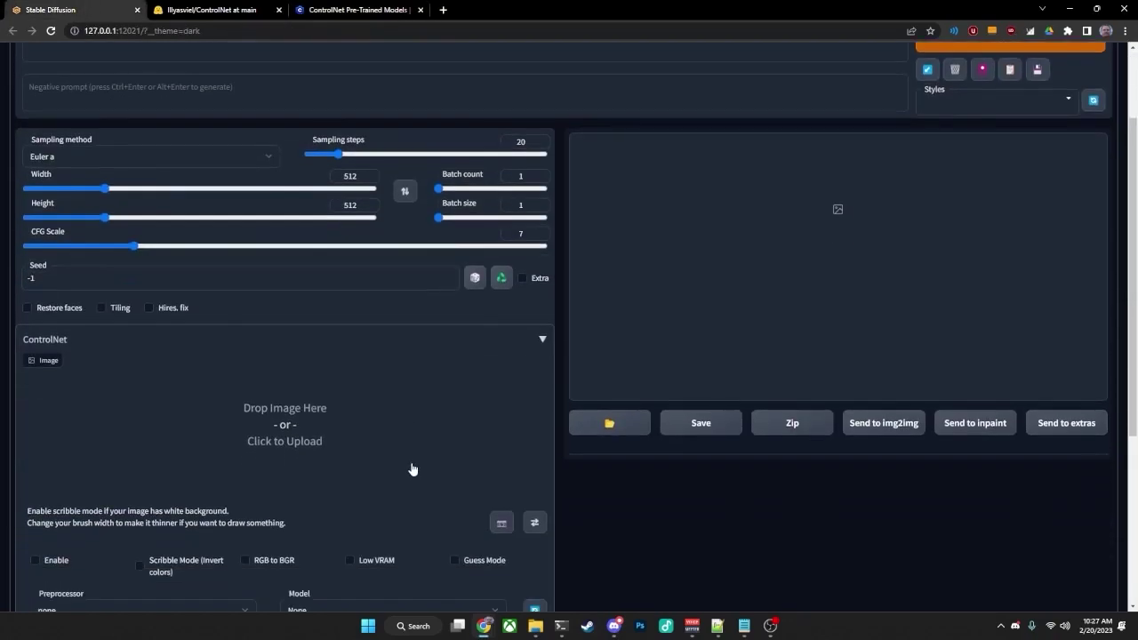
{"action": "scroll", "coordinate": [412, 470], "scroll_direction": "down", "scroll_amount": 5}
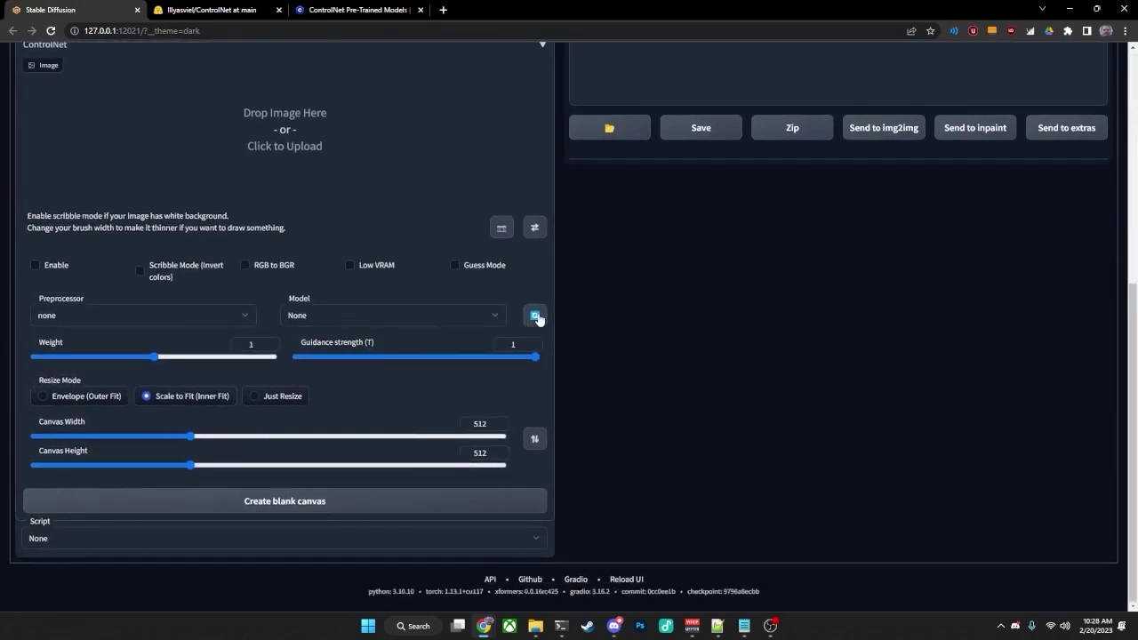
{"action": "scroll", "coordinate": [215, 258], "scroll_direction": "up", "scroll_amount": 4}
{"action": "scroll", "coordinate": [456, 346], "scroll_direction": "down", "scroll_amount": 4}
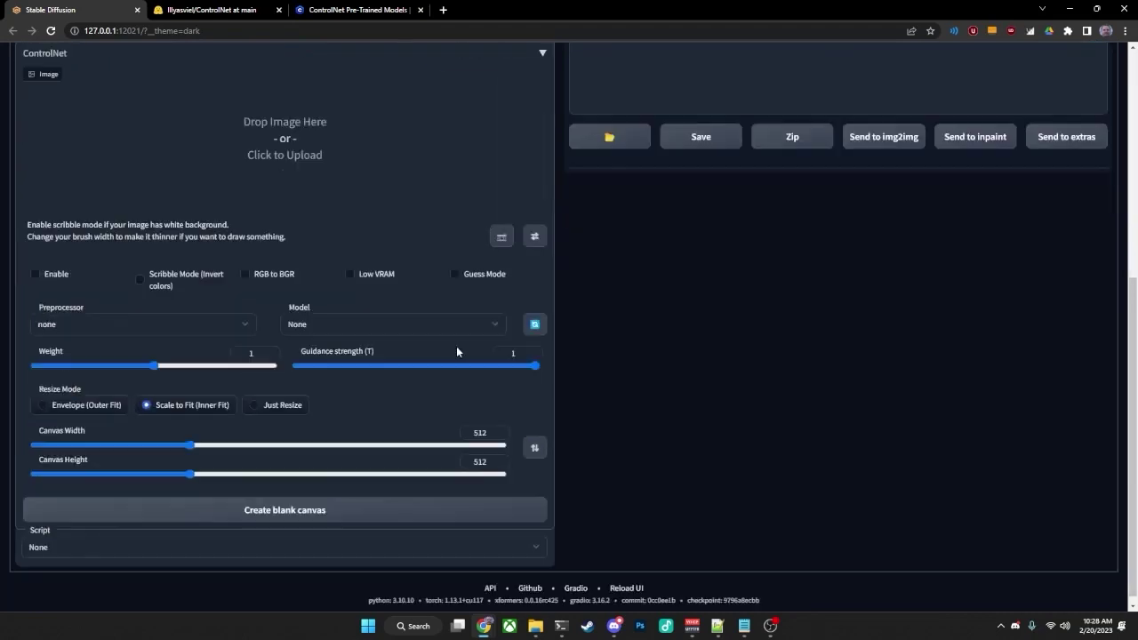
{"action": "left_click", "coordinate": [534, 317]}
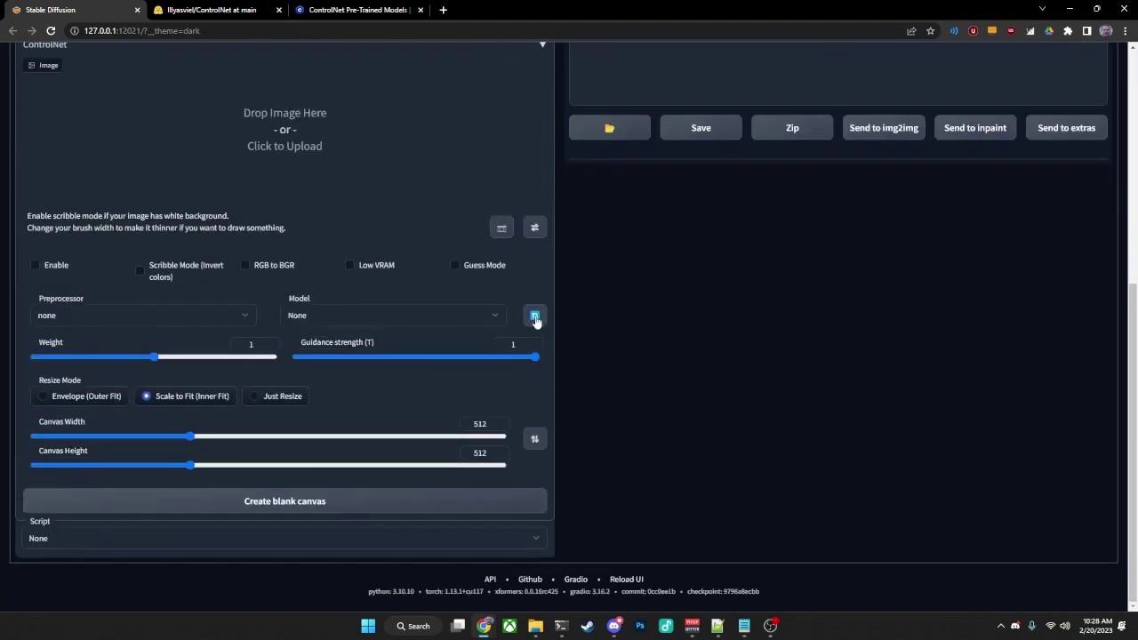
{"action": "left_click", "coordinate": [488, 308]}
{"action": "scroll", "coordinate": [444, 371], "scroll_direction": "down", "scroll_amount": 1}
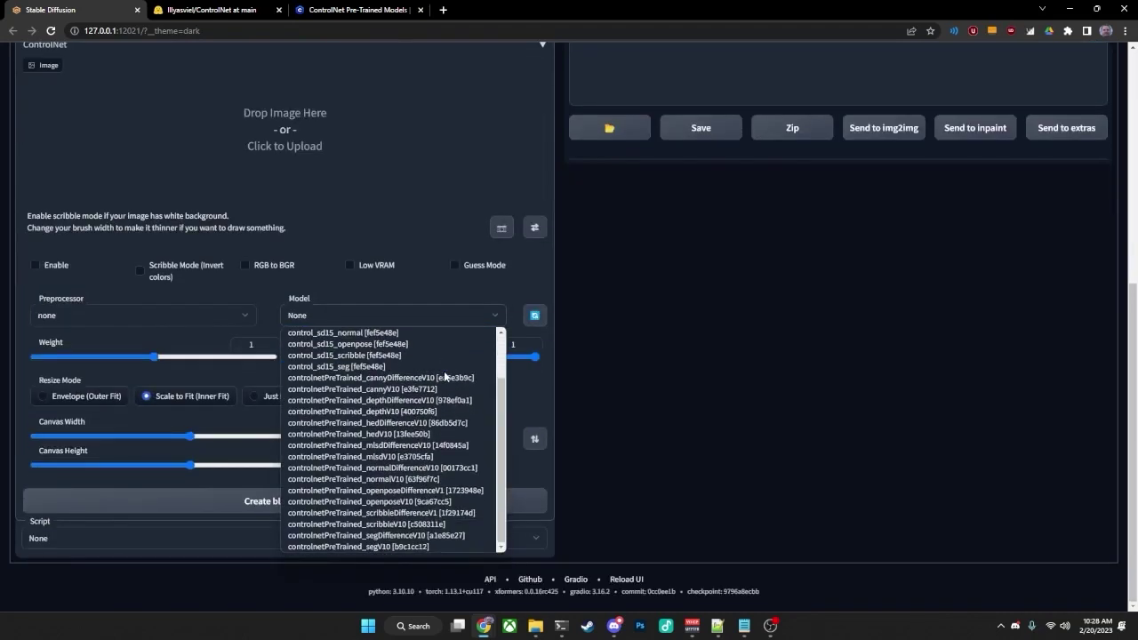
{"action": "scroll", "coordinate": [443, 371], "scroll_direction": "up", "scroll_amount": 1}
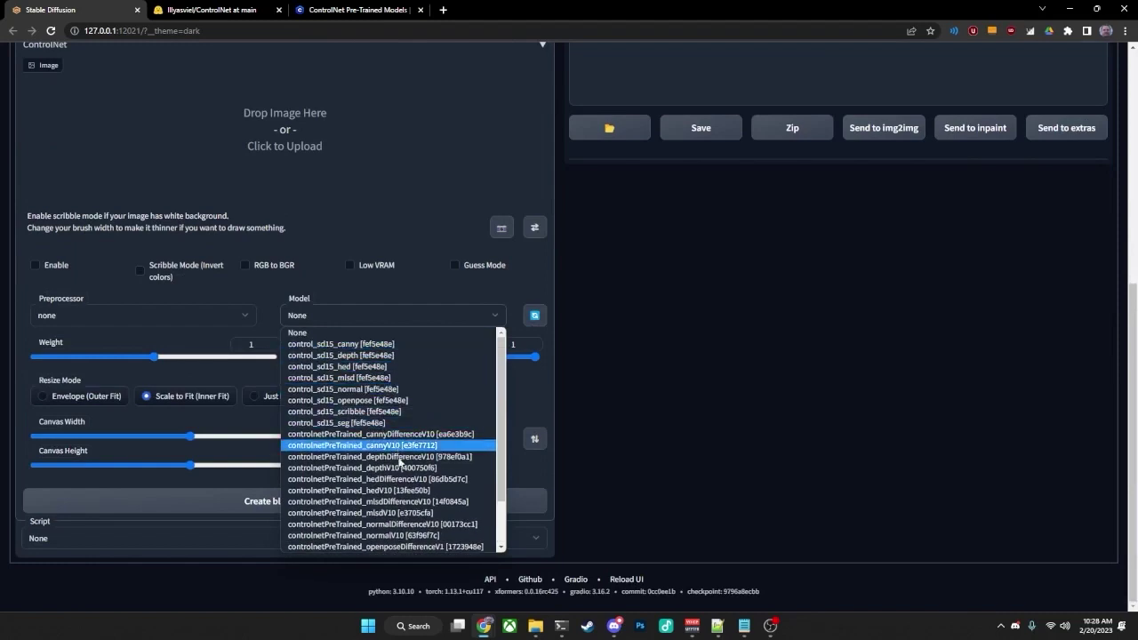
Set the ControlNet preprocessor to canny and the model to control_sd15_canny
{"action": "left_click", "coordinate": [397, 327]}
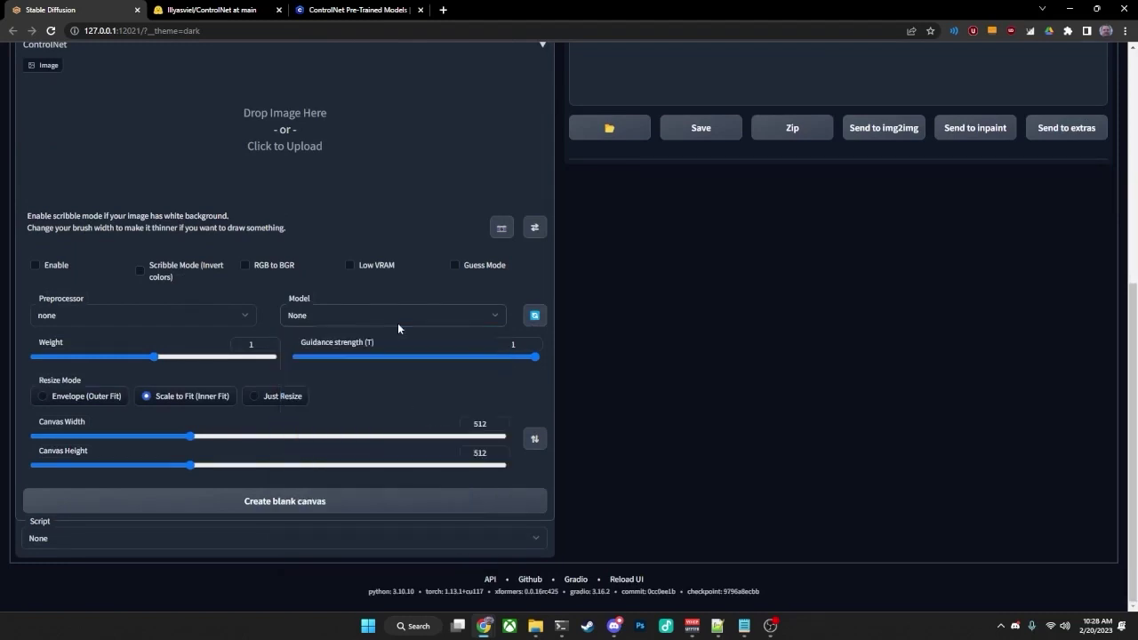
{"action": "left_click", "coordinate": [186, 315]}
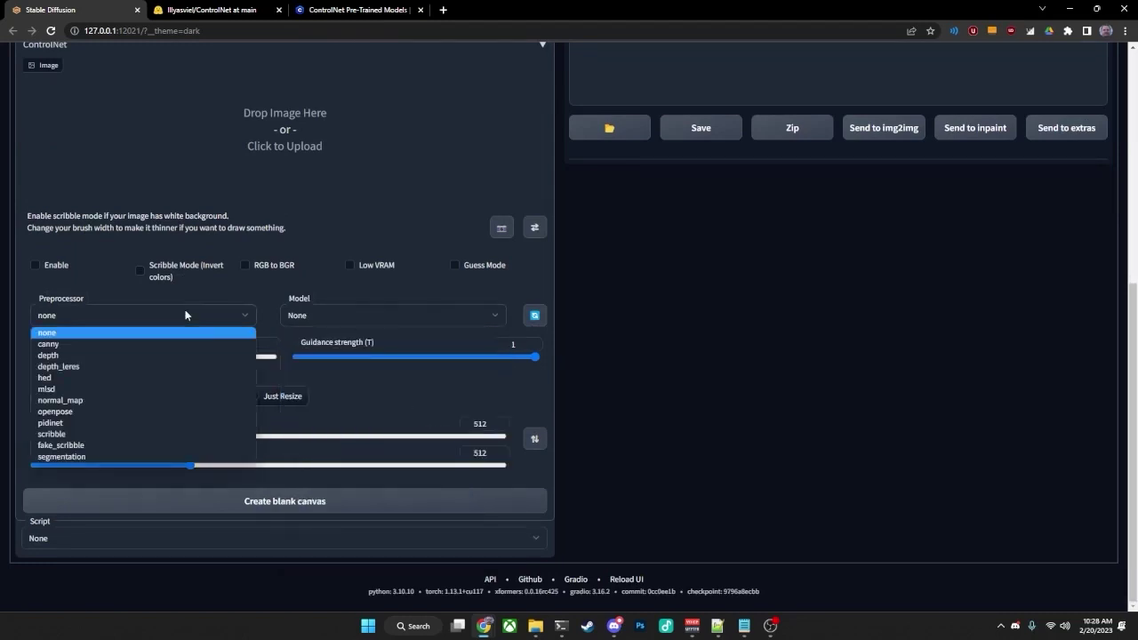
{"action": "left_click", "coordinate": [121, 344]}
{"action": "left_click", "coordinate": [356, 315]}
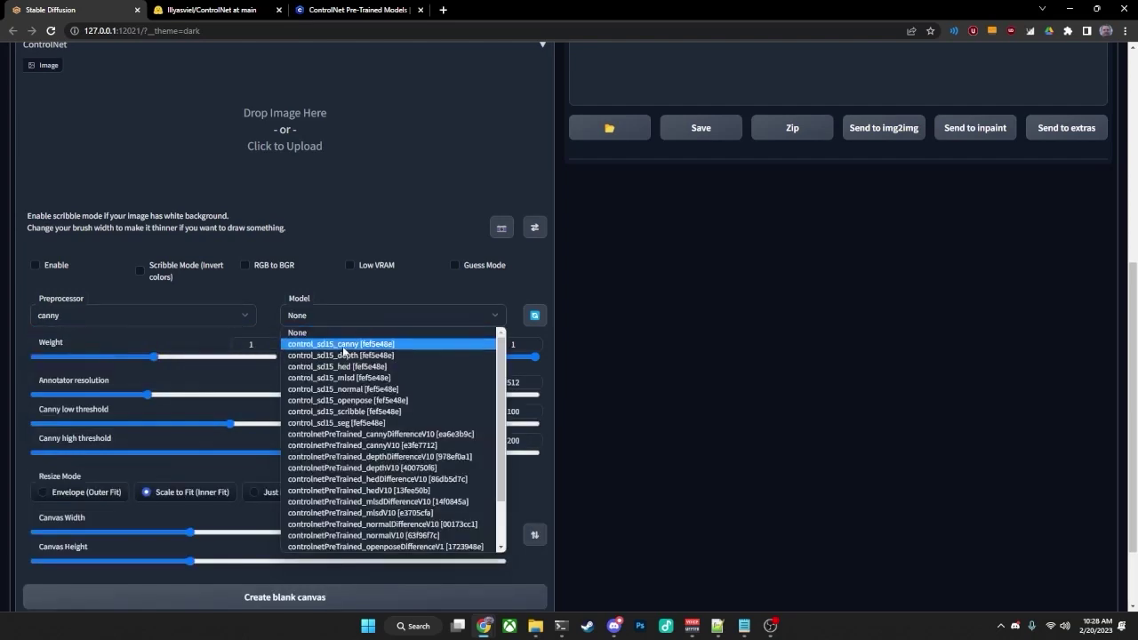
{"action": "left_click", "coordinate": [343, 352]}
Look through the ControlNet Model and Preprocessor lists to review the installed options
{"action": "left_click", "coordinate": [350, 313]}
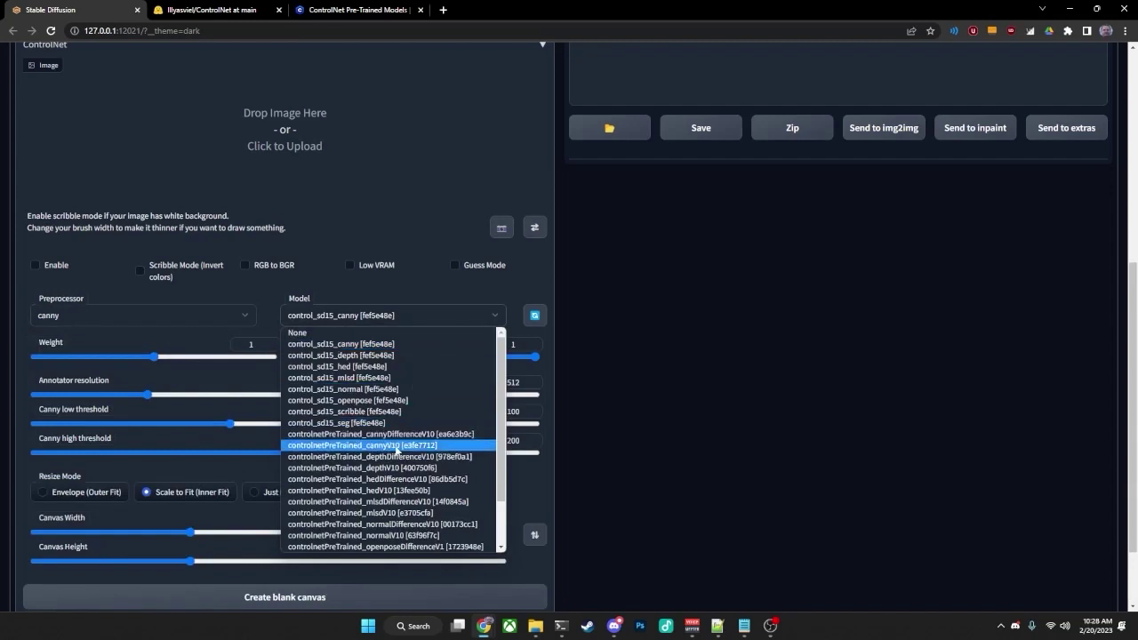
{"action": "left_click", "coordinate": [111, 314]}
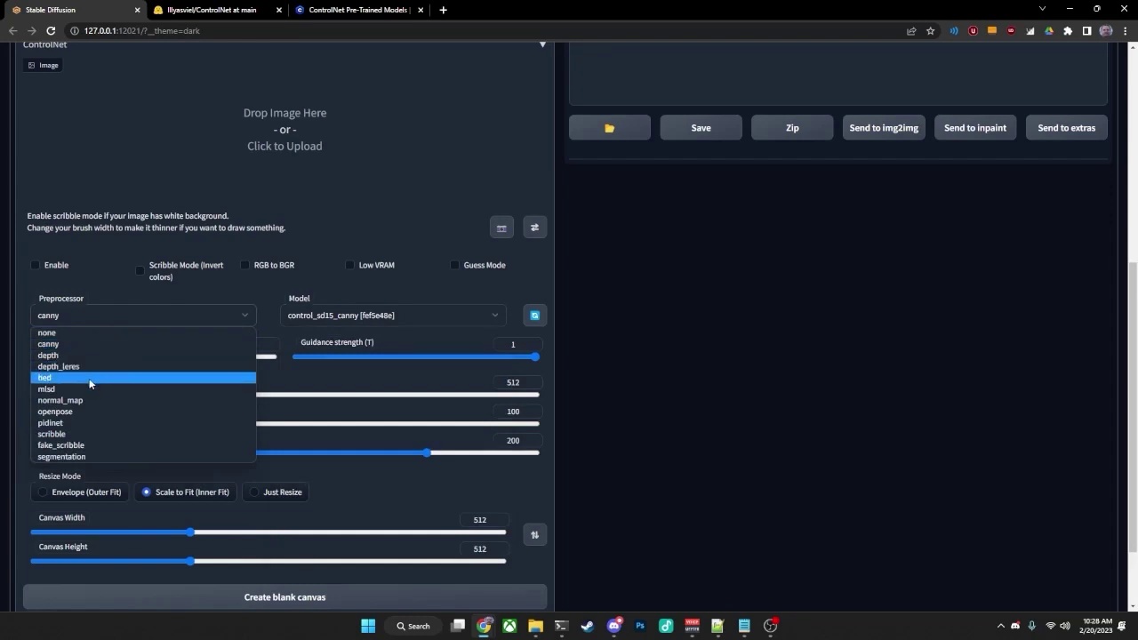
{"action": "left_click", "coordinate": [375, 317]}
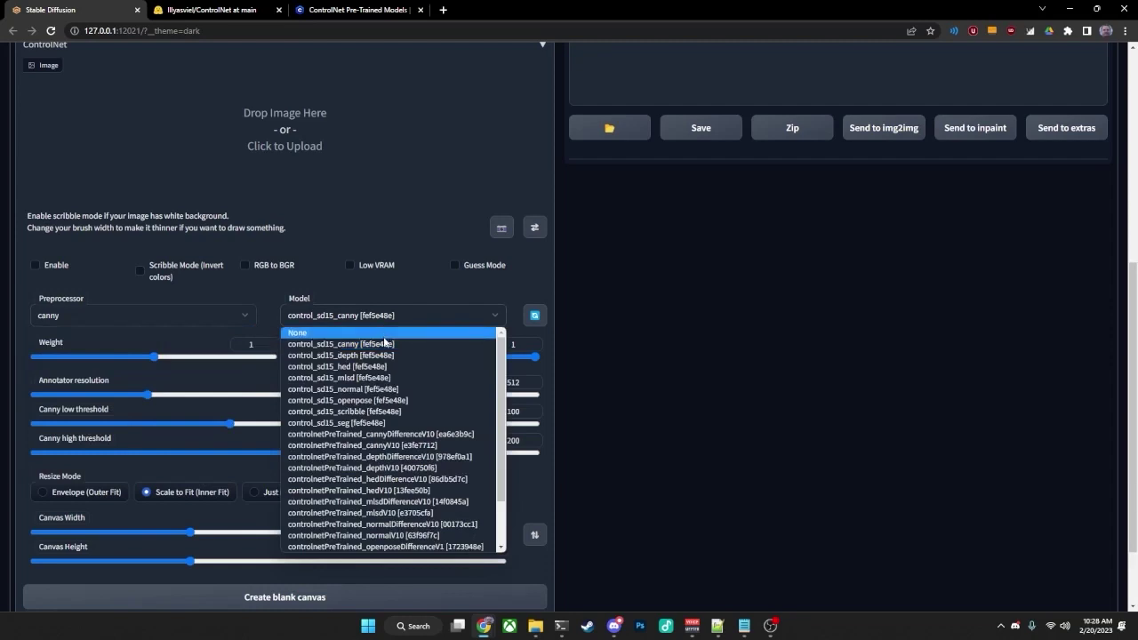
{"action": "left_click", "coordinate": [384, 344]}
{"action": "left_click", "coordinate": [169, 320]}
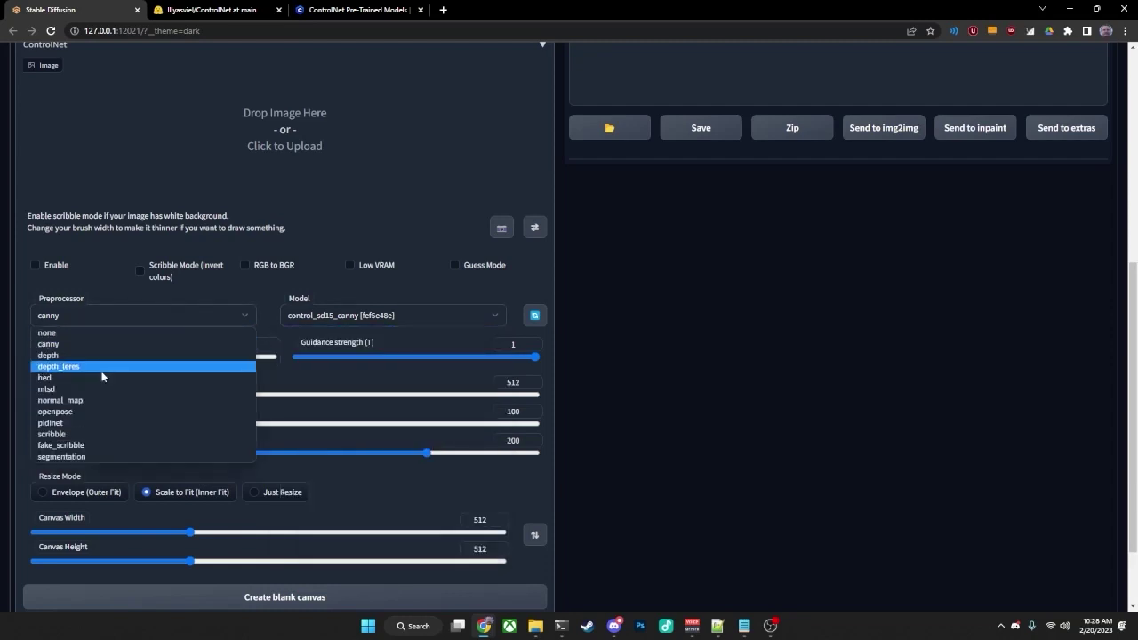
{"action": "left_click", "coordinate": [366, 321]}
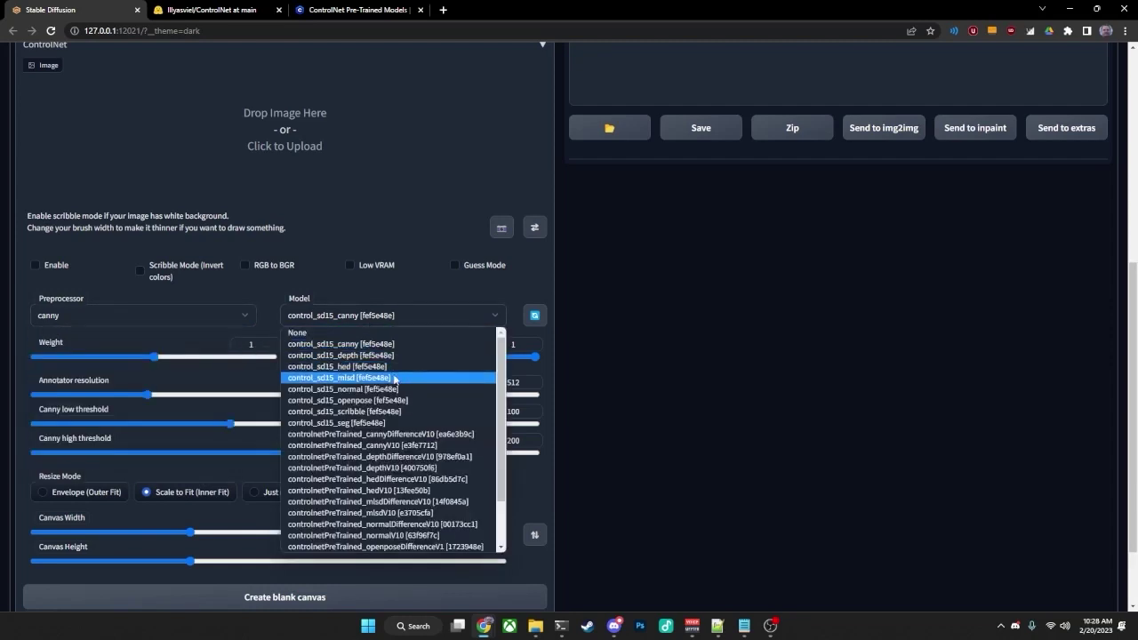
{"action": "left_click", "coordinate": [356, 344]}
{"action": "left_click", "coordinate": [148, 316]}
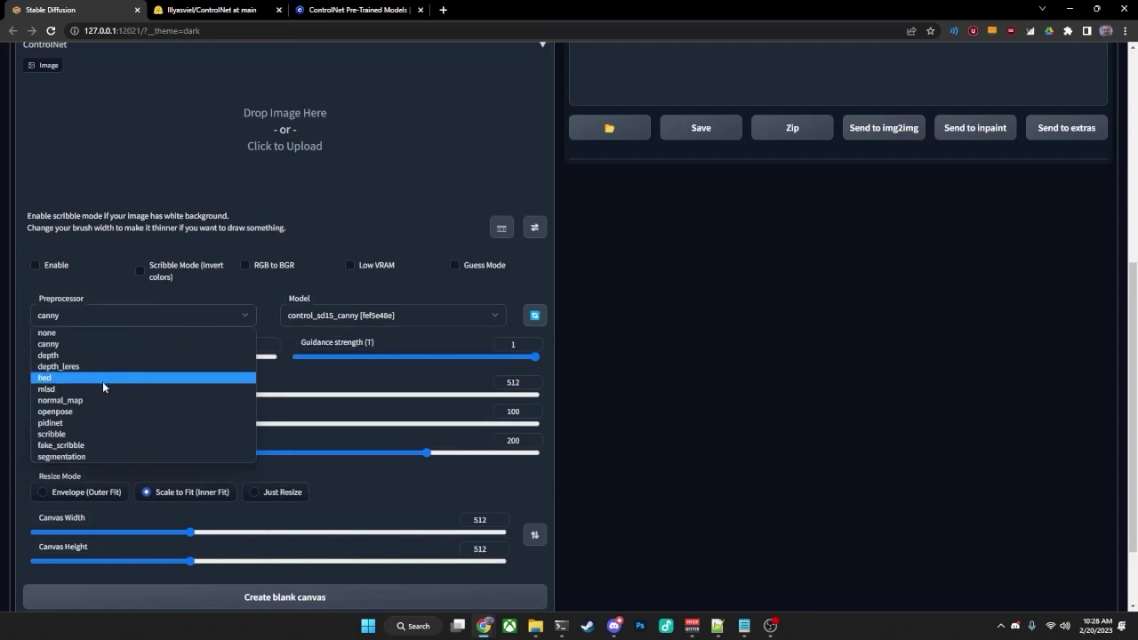
{"action": "left_click", "coordinate": [49, 344]}
{"action": "left_click", "coordinate": [340, 318]}
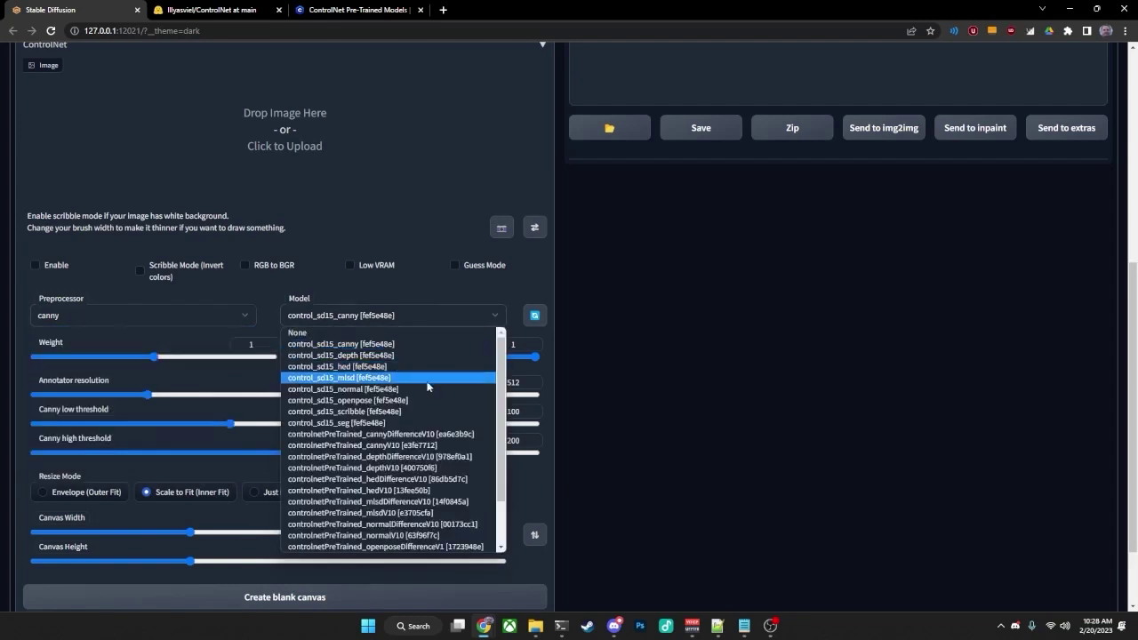
{"action": "left_click", "coordinate": [153, 320]}
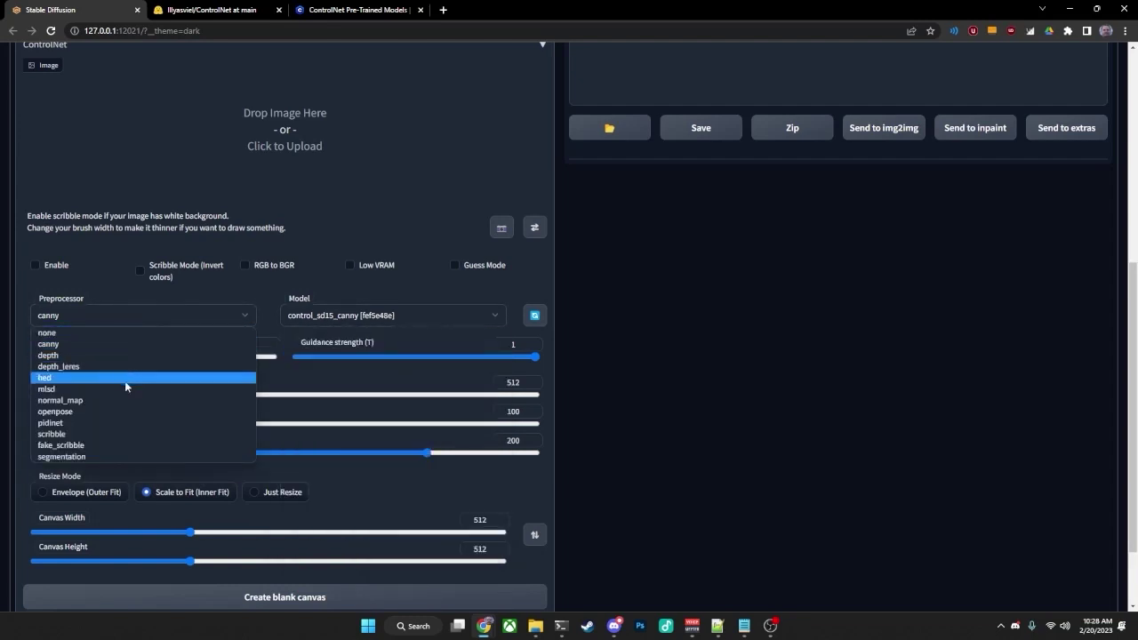
{"action": "left_click", "coordinate": [307, 316]}
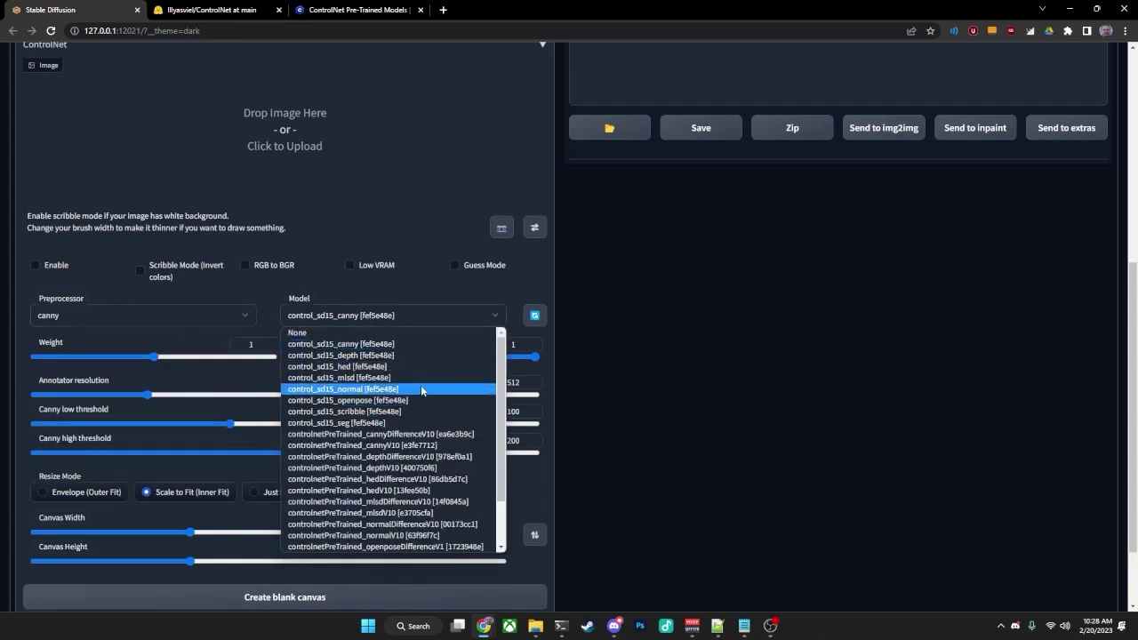
Choose openpose as the preprocessor and check the model list for a matching model
{"action": "left_click", "coordinate": [130, 318]}
{"action": "left_click", "coordinate": [113, 412]}
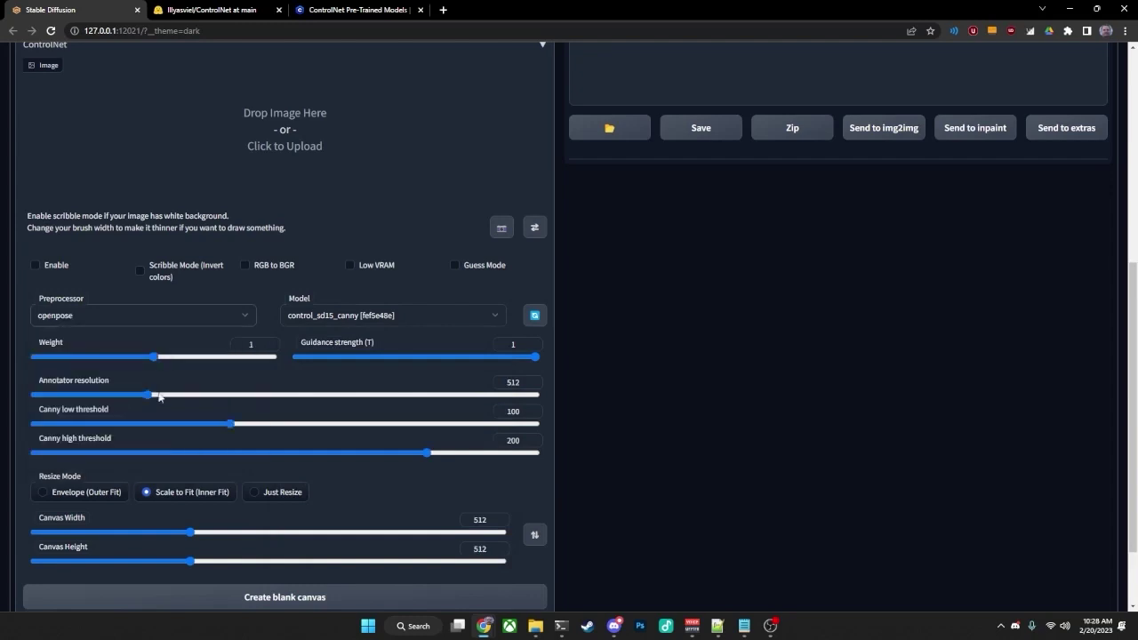
{"action": "left_click", "coordinate": [193, 320]}
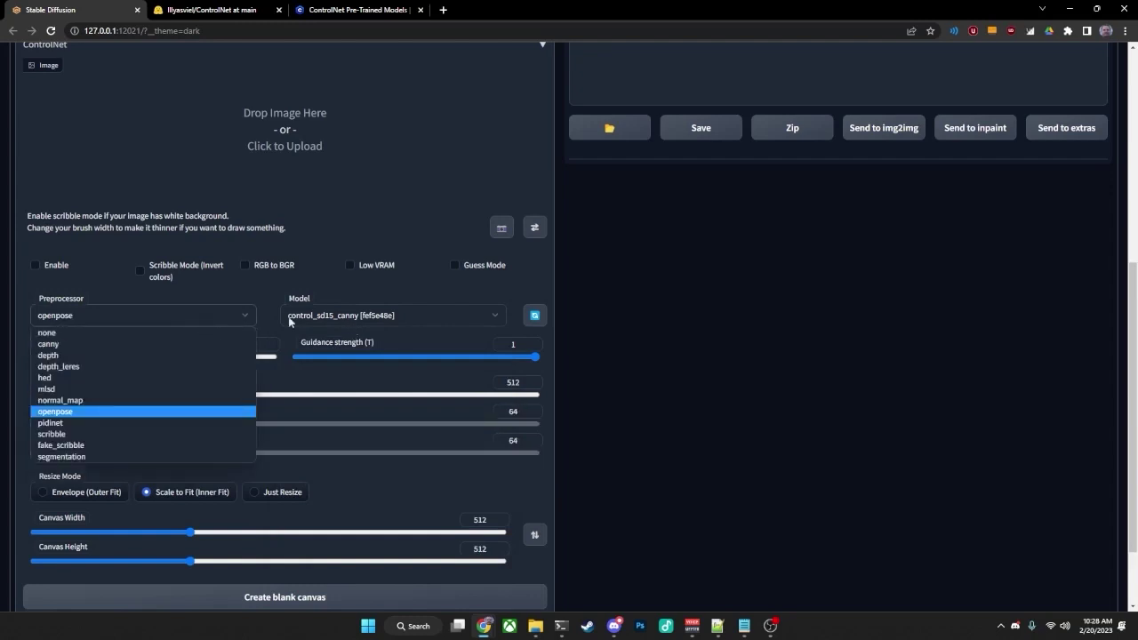
{"action": "left_click", "coordinate": [338, 318]}
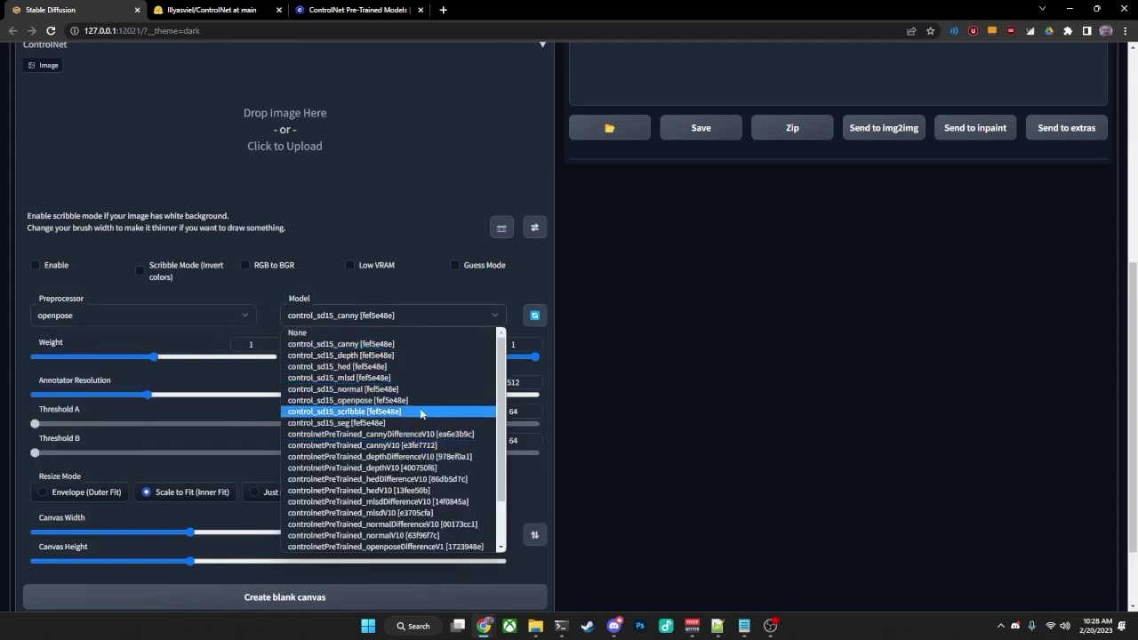
{"action": "left_click", "coordinate": [134, 317]}
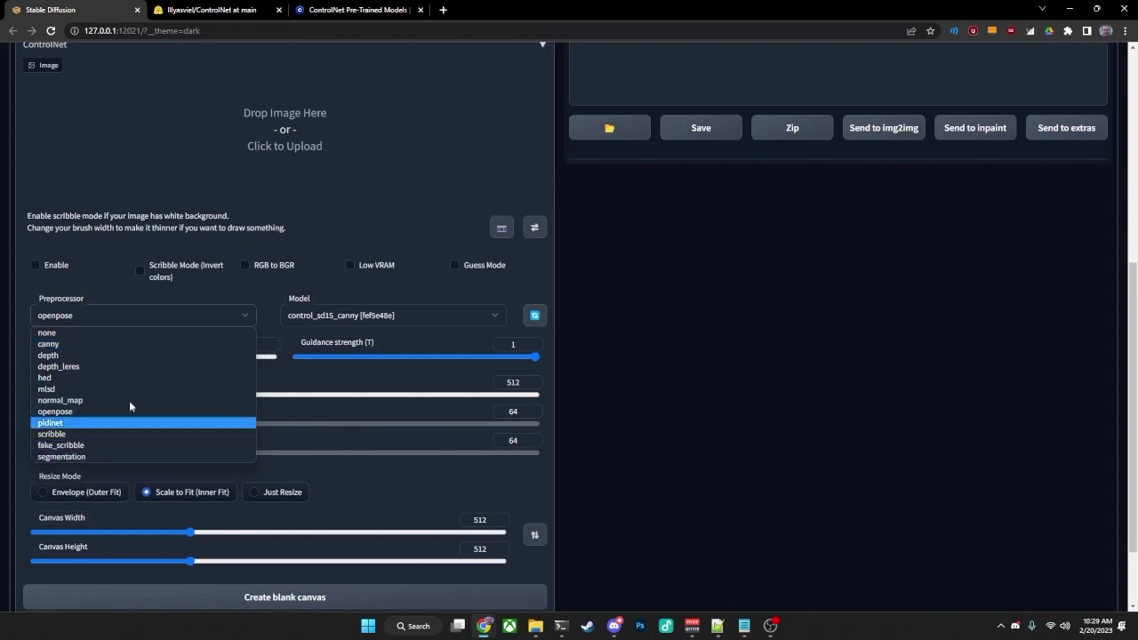
{"action": "left_click", "coordinate": [140, 312]}
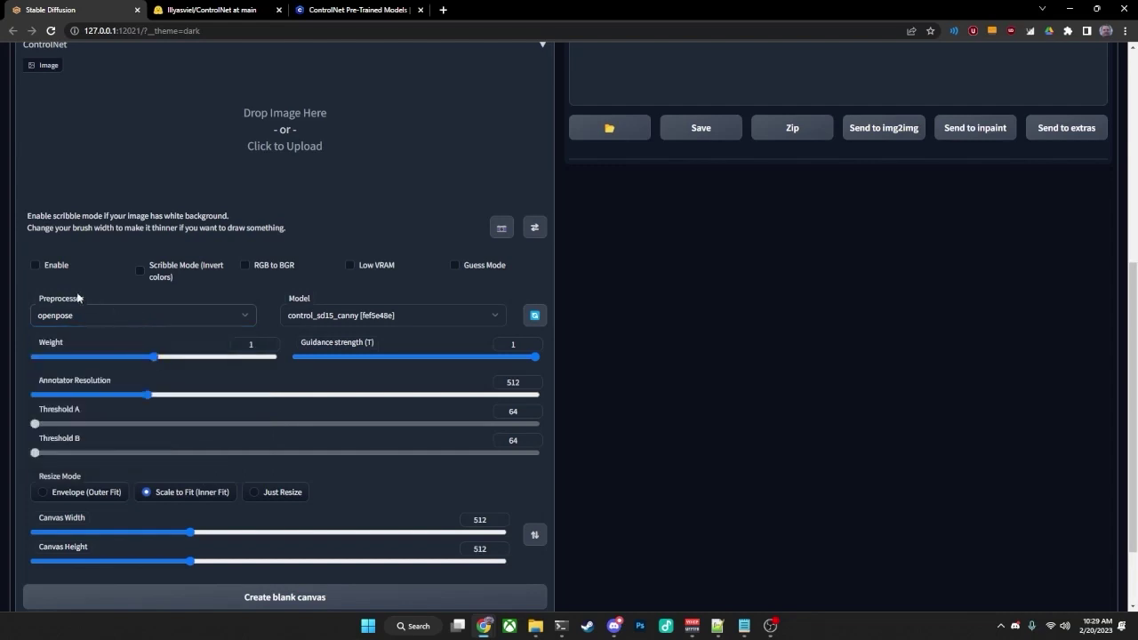
{"action": "scroll", "coordinate": [609, 388], "scroll_direction": "up", "scroll_amount": 5}
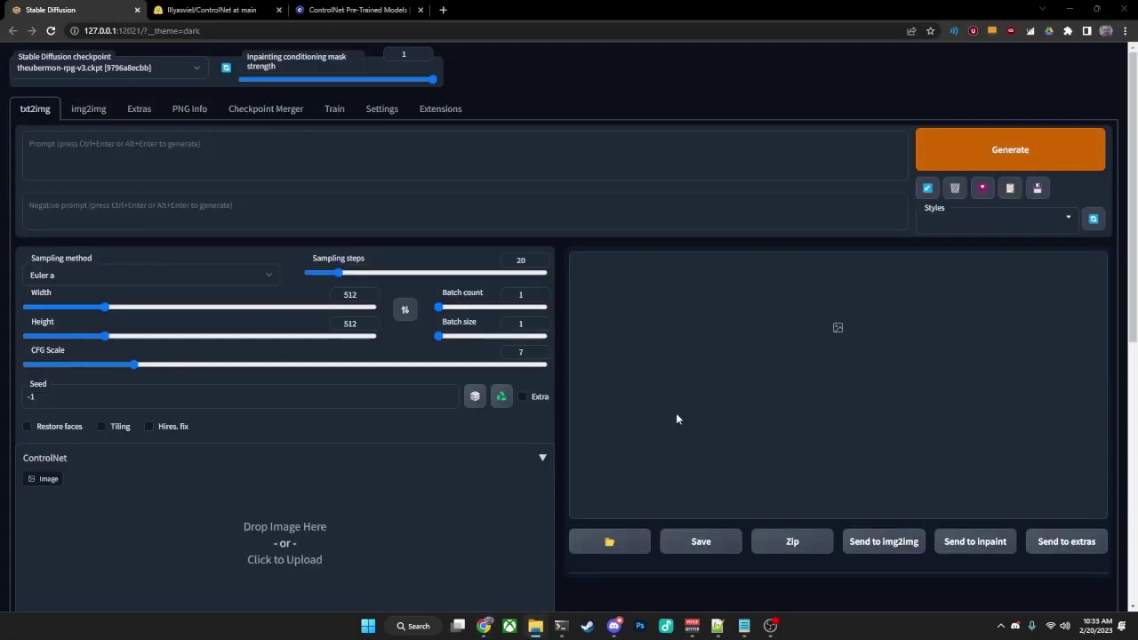
Open a Command Prompt at E:\SD2\stable-diffusion-webui from the models Explorer window
{"action": "mouse_move", "coordinate": [535, 625]}
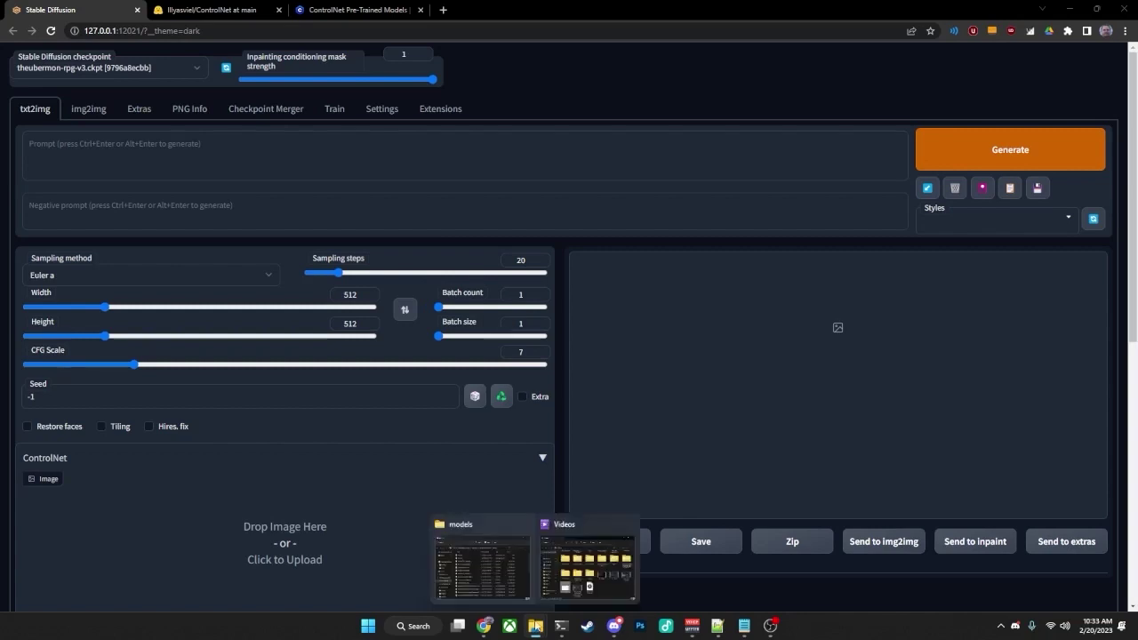
{"action": "left_click", "coordinate": [480, 562]}
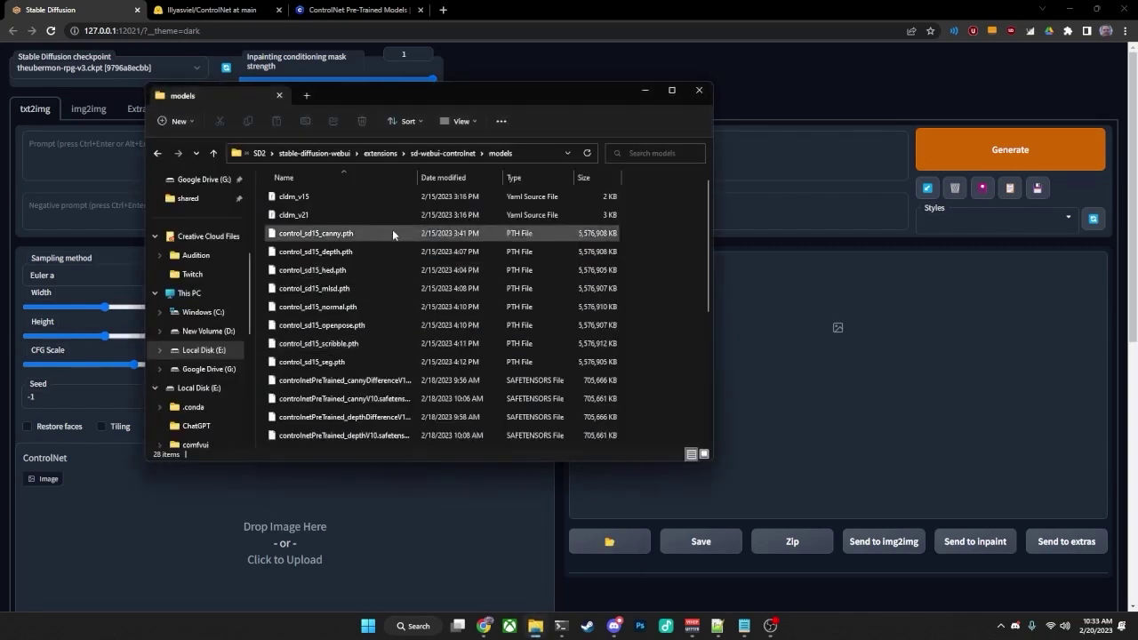
{"action": "left_click", "coordinate": [316, 153]}
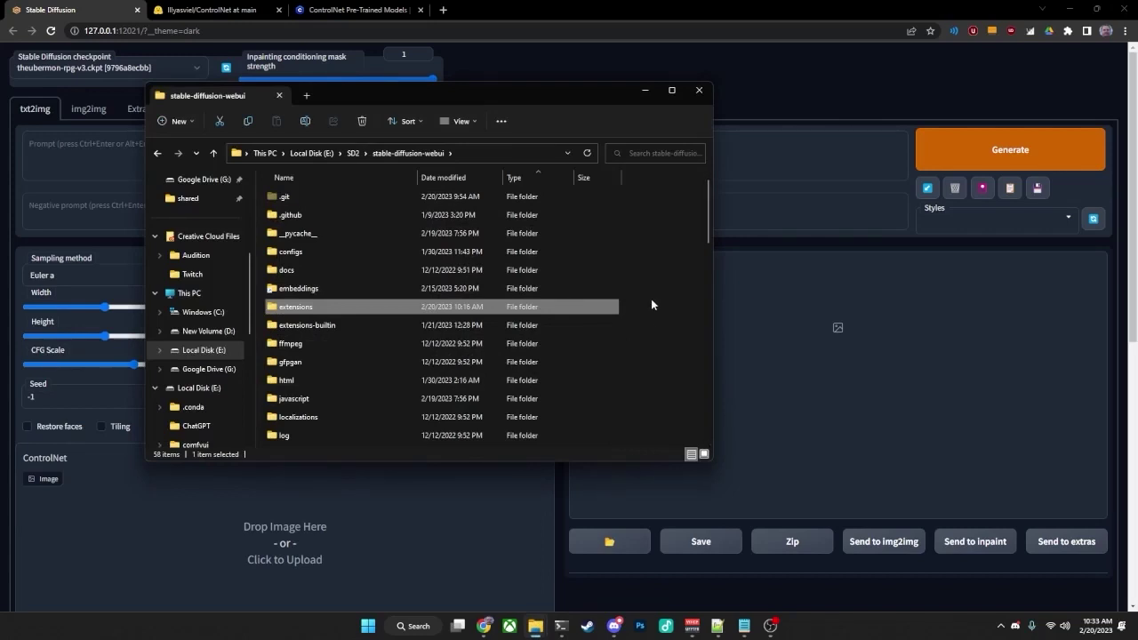
{"action": "right_click", "coordinate": [651, 272]}
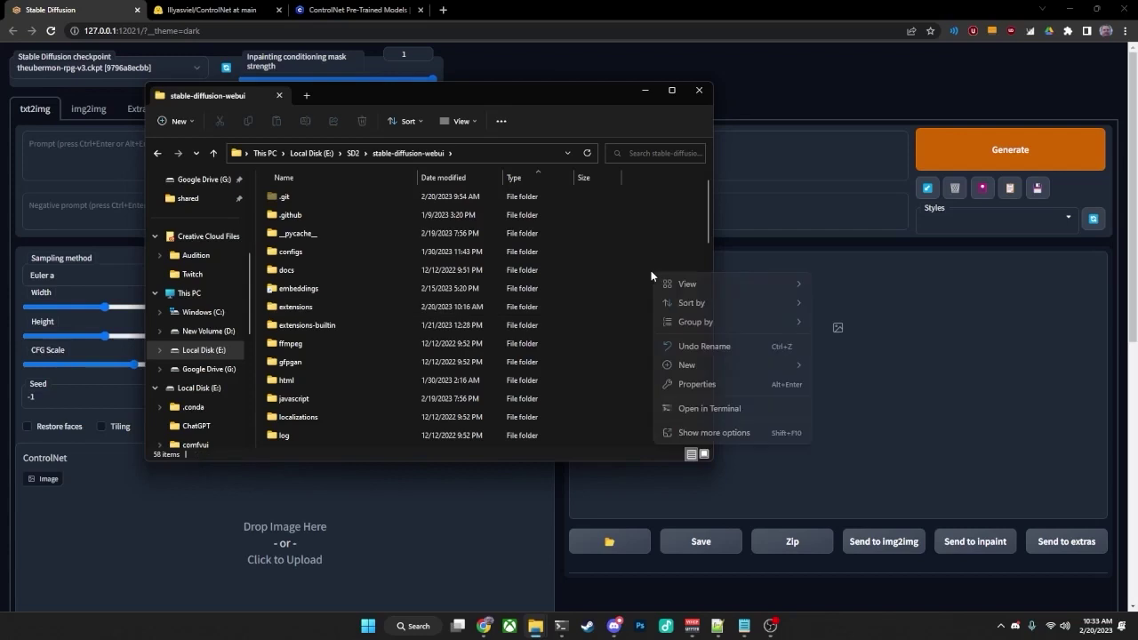
{"action": "left_click", "coordinate": [706, 408]}
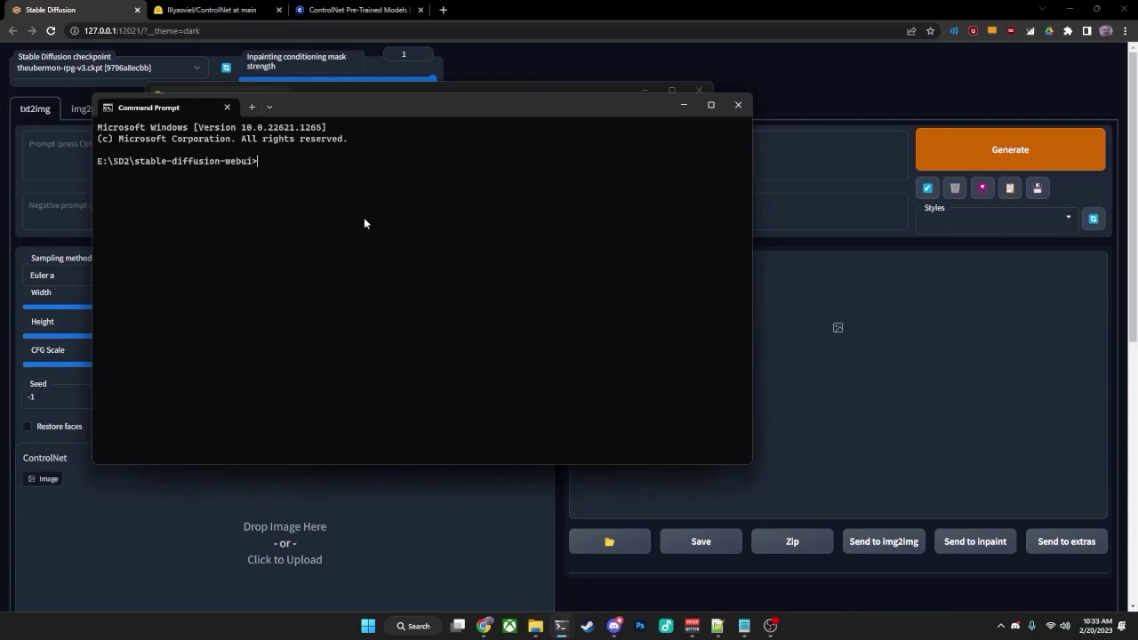
Run pip install gradio==3.16.2 in the stable-diffusion-webui terminal
{"action": "type", "text": "pip install gradio==3.16.2"}
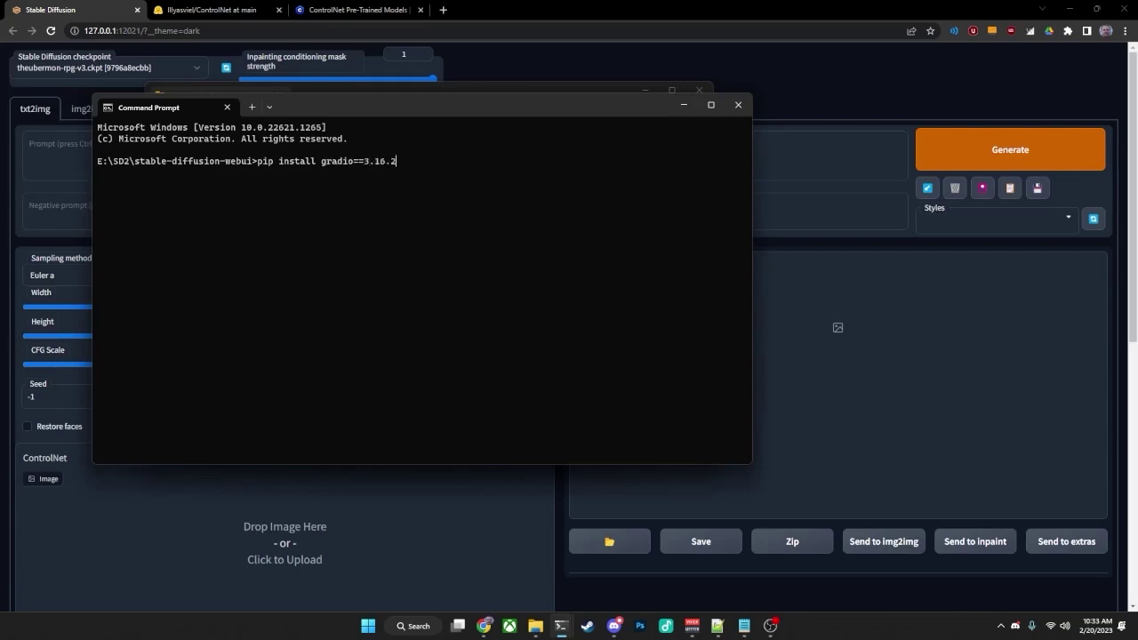
{"action": "key", "text": "Return"}
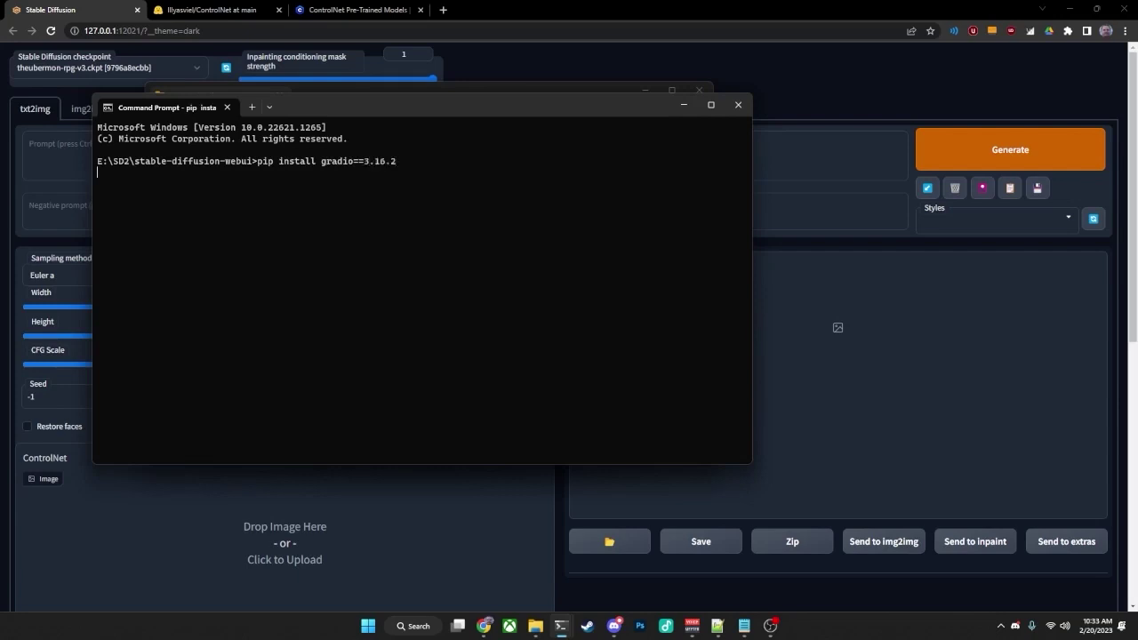